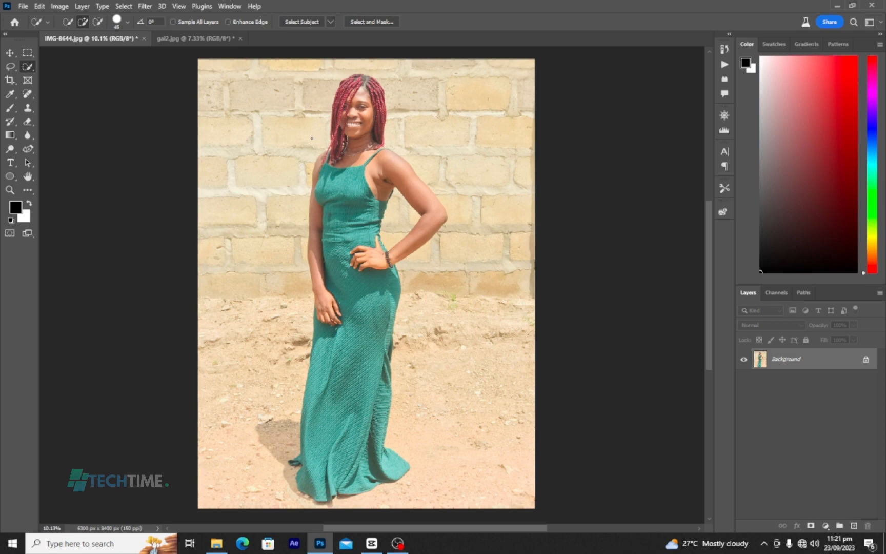
Step: Compare the original portrait IMG-8644.jpg with the finished composite gal2.jpg
left_click(194, 38)
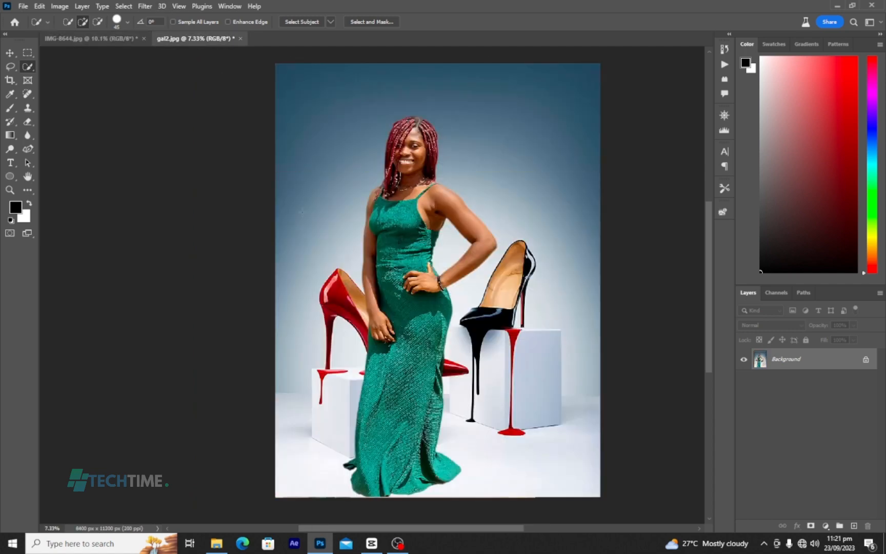
left_click(108, 41)
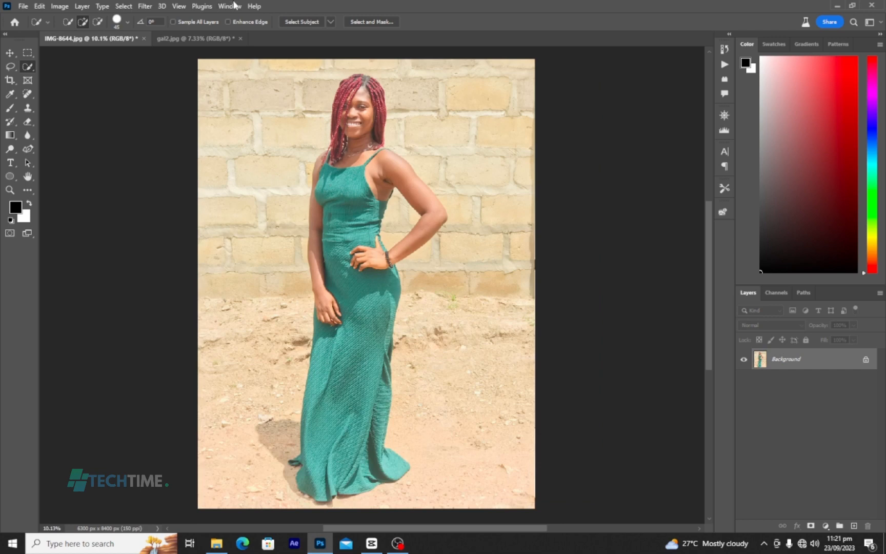
left_click(215, 38)
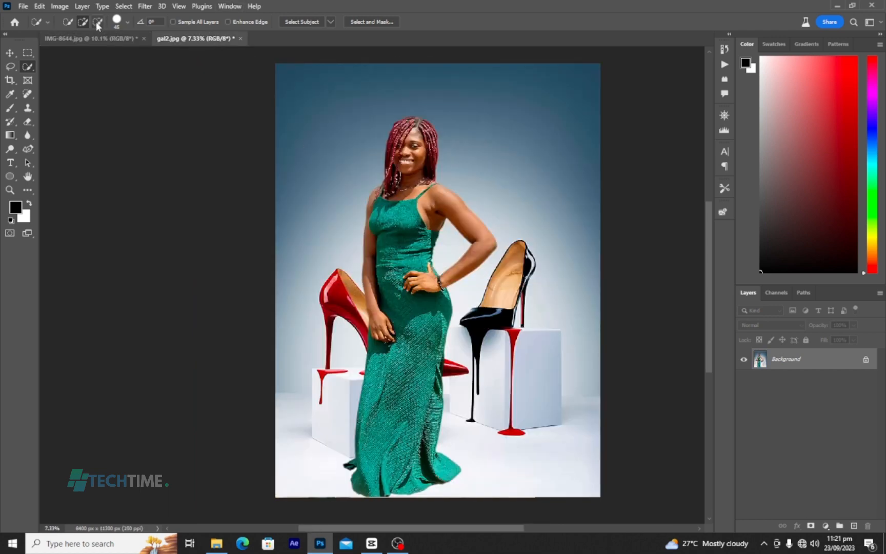
left_click(108, 37)
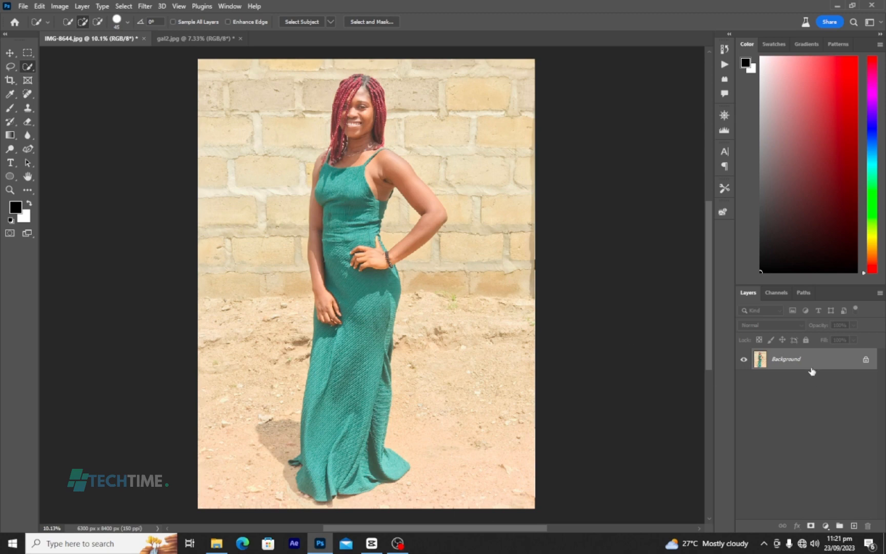
Step: Duplicate the Background layer and clone clean fabric over the dark patch on the dress's bodice with the Clone Stamp tool
key("ctrl+j")
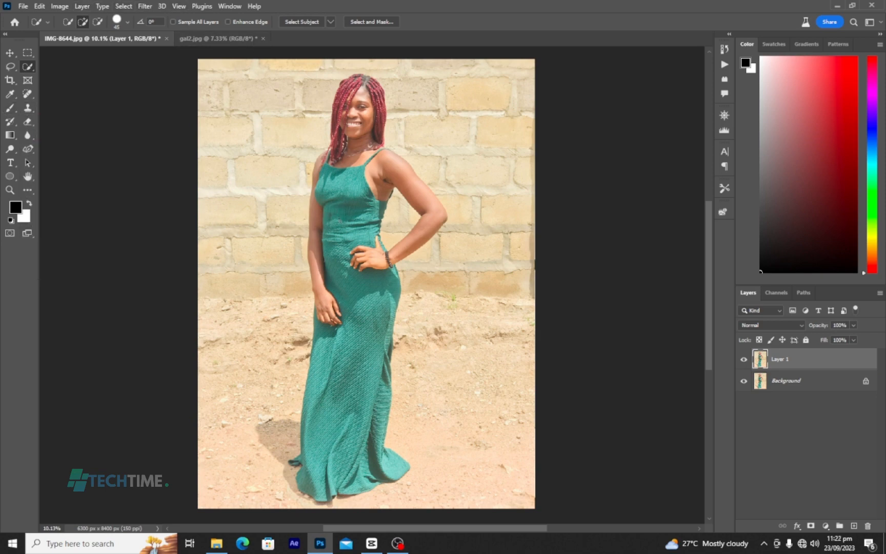
scroll(339, 221, "up", 3)
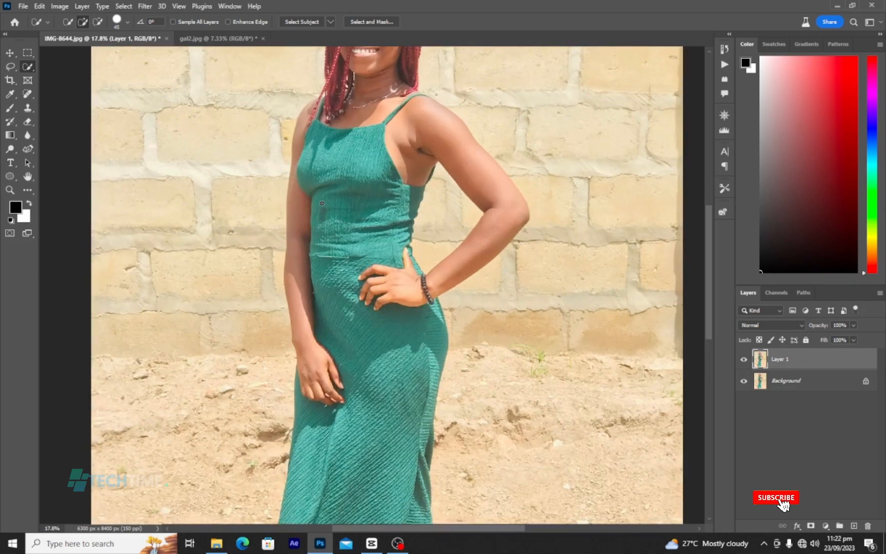
left_click(29, 106)
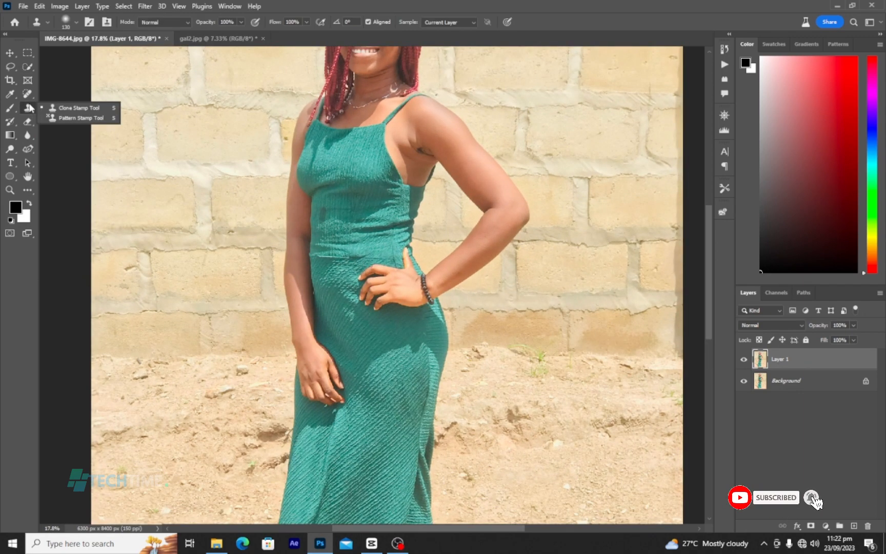
left_click(80, 108)
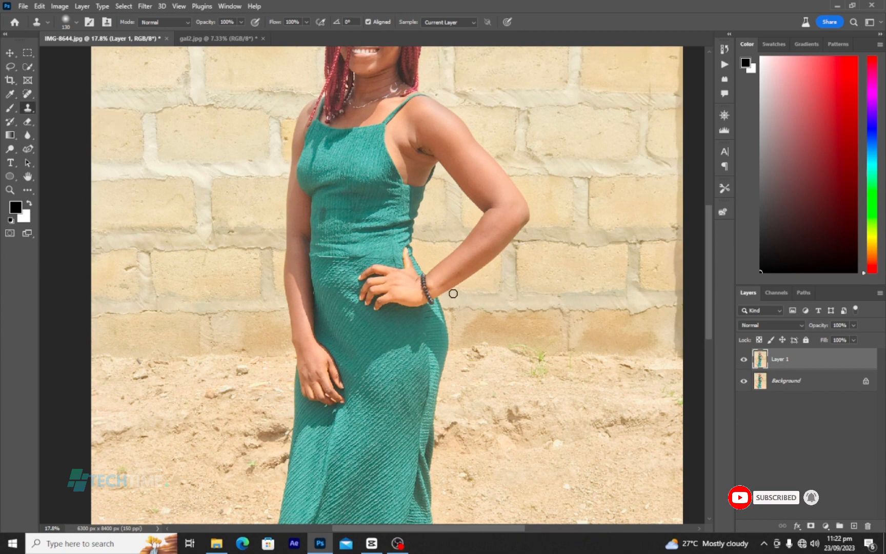
left_click(336, 215, "alt")
left_click(744, 361)
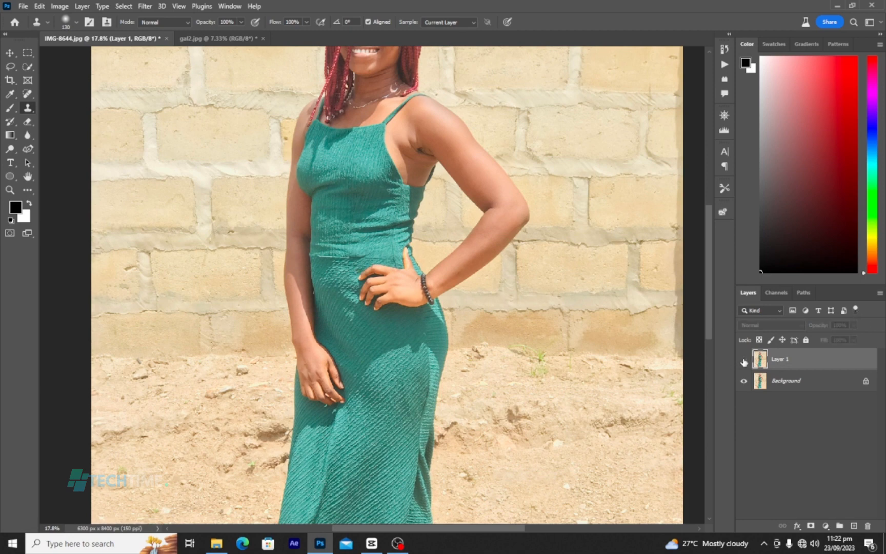
left_click(744, 360)
Step: Start the Camera Raw Filter on Layer 1 and set exposure to -0.10, temperature to -8 and contrast to +35
scroll(529, 281, "down", 2)
scroll(499, 282, "down", 2)
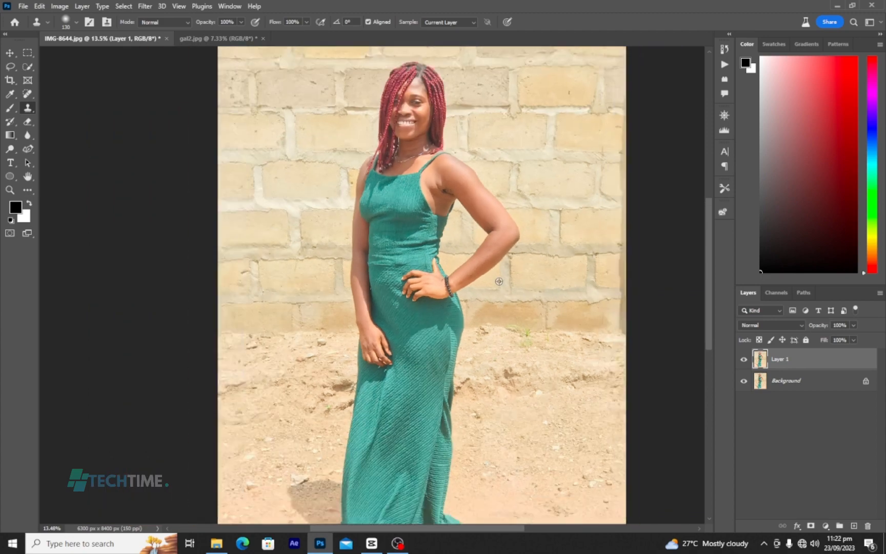
left_click(149, 5)
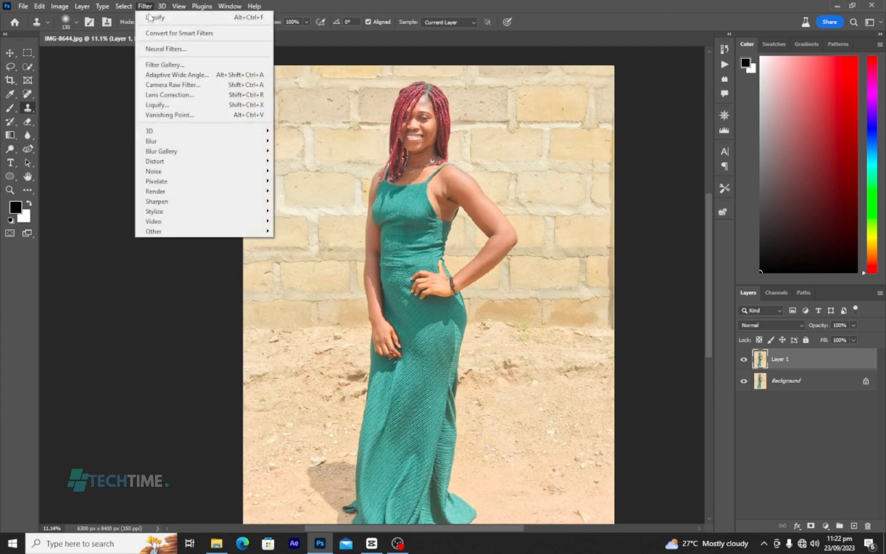
left_click(176, 88)
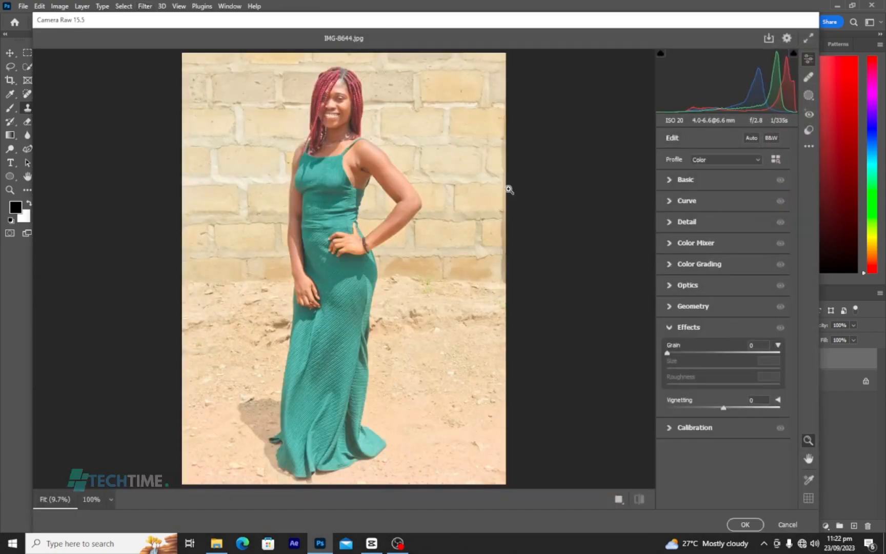
left_click(670, 180)
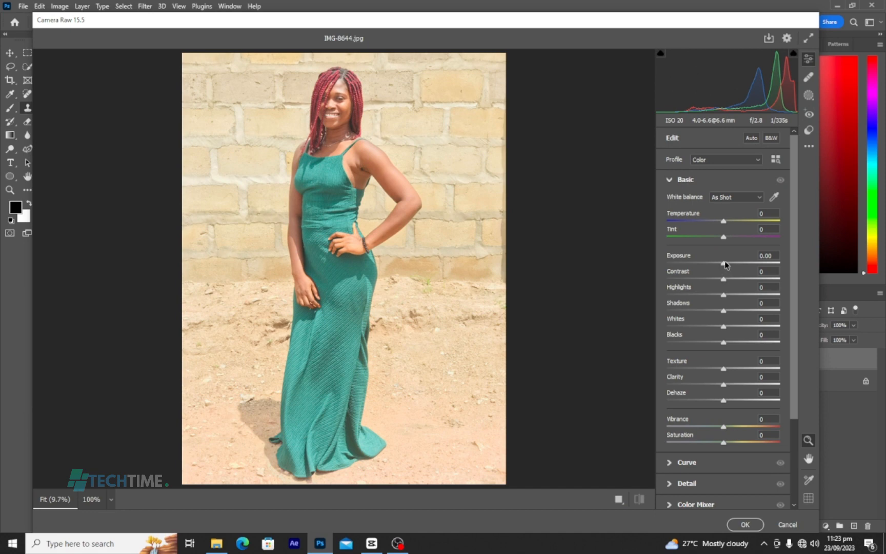
left_click_drag(726, 264, 742, 279)
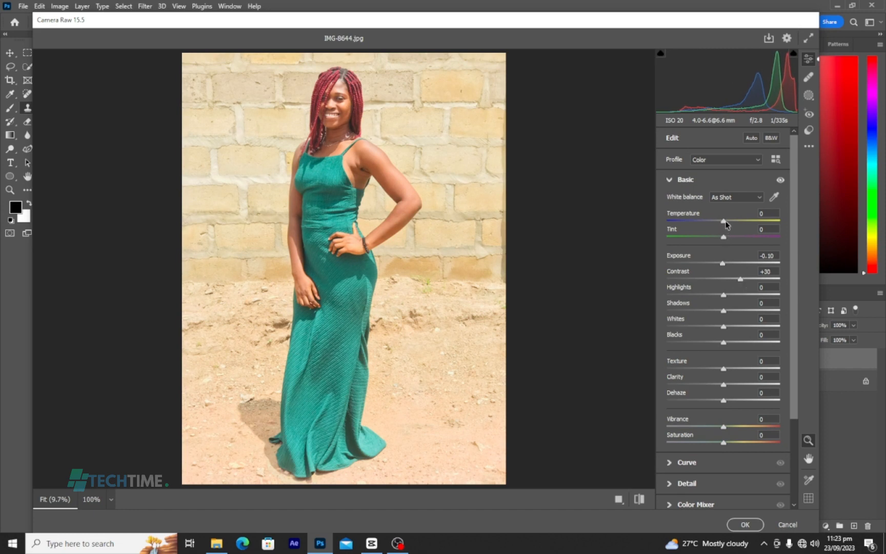
left_click_drag(724, 221, 722, 223)
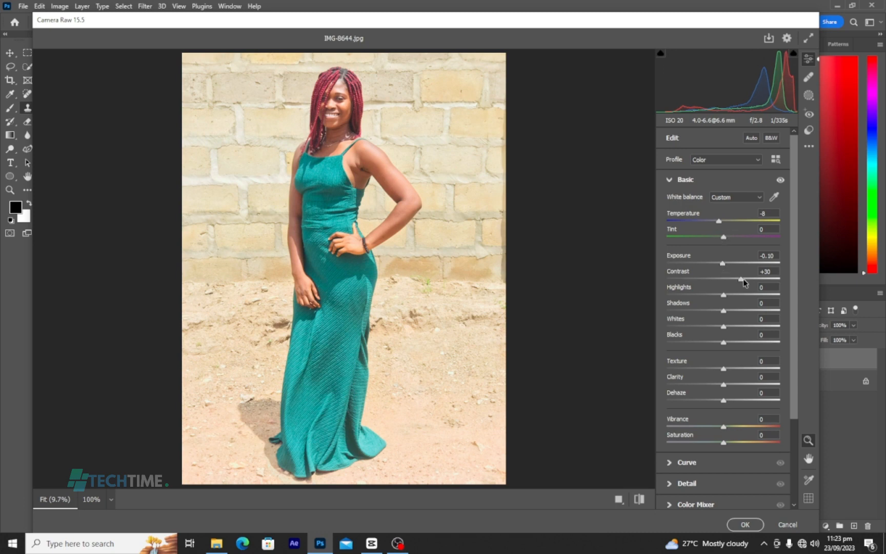
mouse_move(744, 279)
left_mouse_down()
mouse_move(756, 279)
mouse_move(743, 281)
left_mouse_up()
Step: Set highlights to -43, whites to +1, blacks to -48, texture to -29 and clarity to +17
left_click_drag(724, 295, 698, 293)
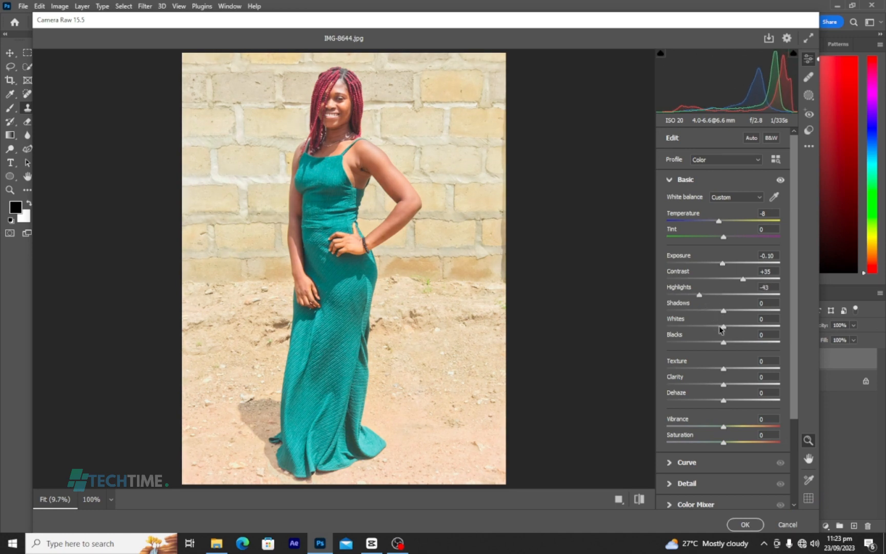
left_click_drag(724, 328, 698, 336)
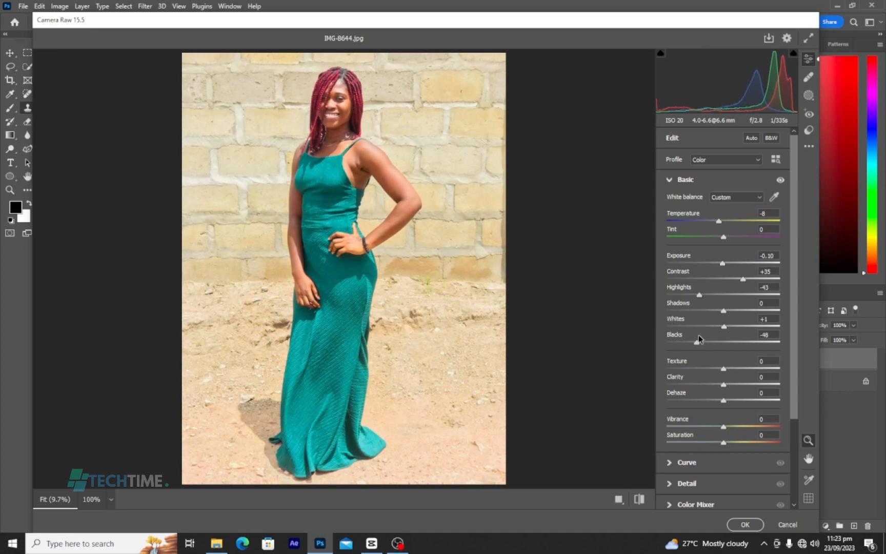
scroll(734, 401, "down", 3)
scroll(734, 402, "up", 3)
left_click_drag(723, 384, 707, 370)
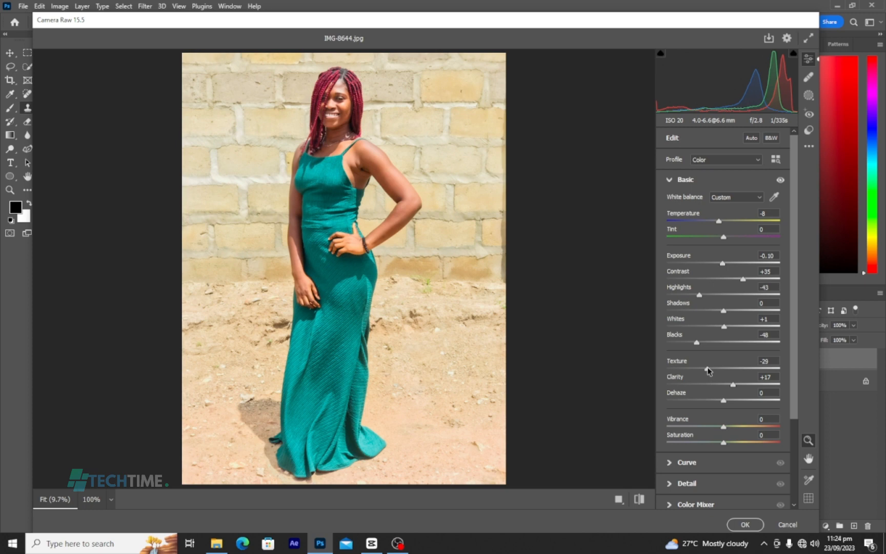
Step: Add sharpening and a little noise reduction to the photo in the Detail settings
scroll(708, 383, "down", 3)
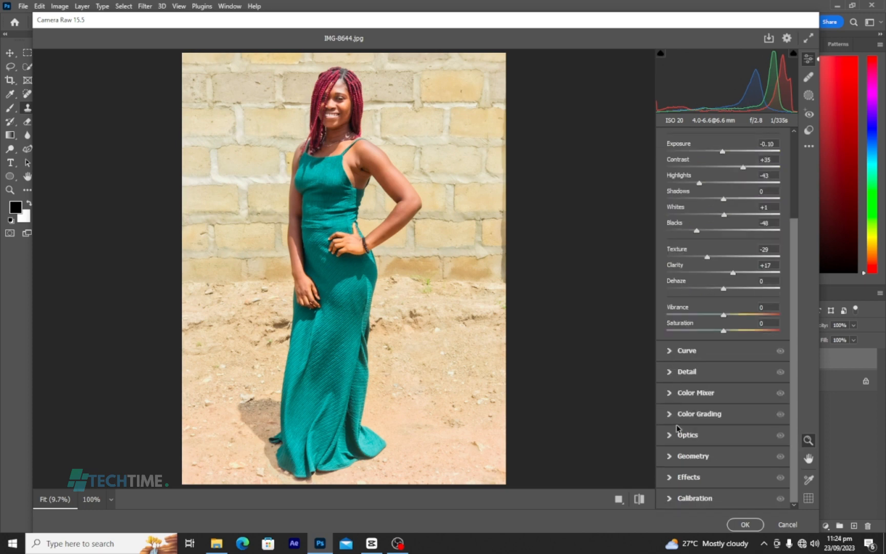
left_click(671, 372)
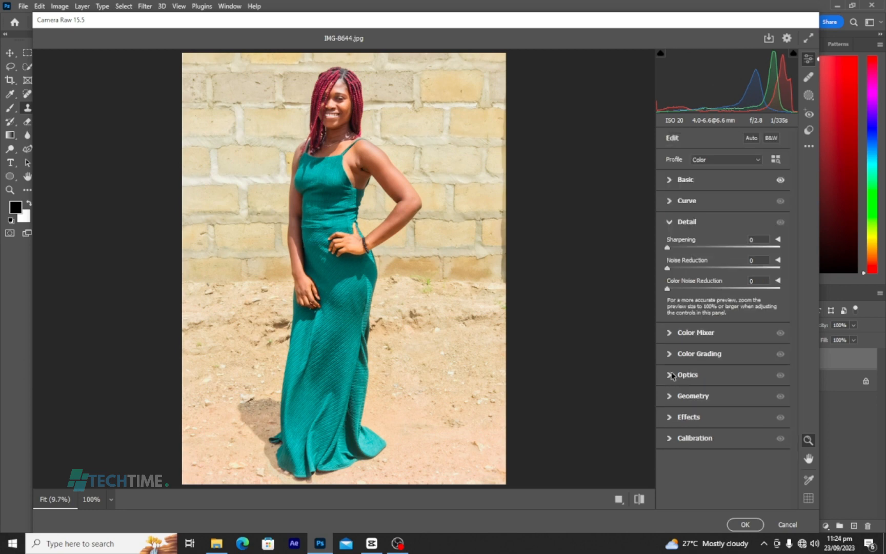
left_click_drag(667, 247, 701, 258)
left_click_drag(671, 268, 673, 291)
Step: Set the Reds saturation to +13 and the Aquas luminance to +11 in the Color Mixer, and apply the filter
left_click(670, 339)
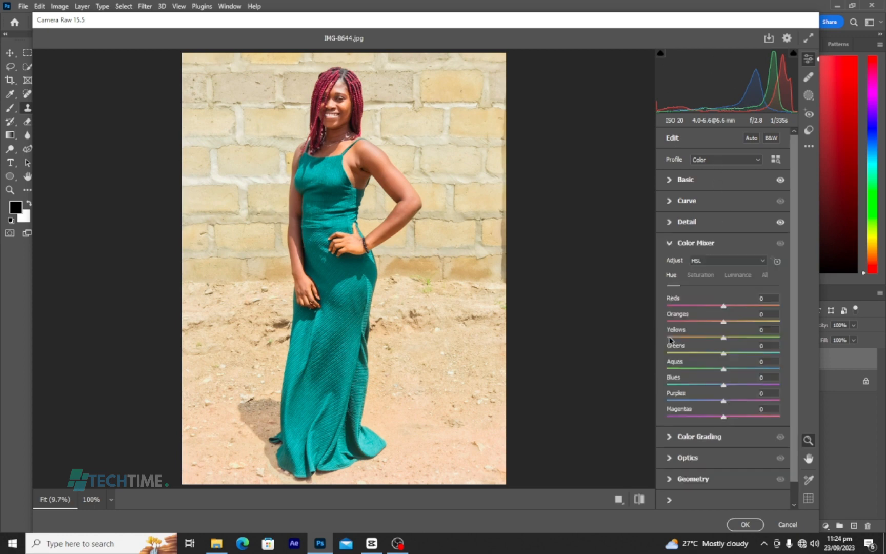
left_click(700, 275)
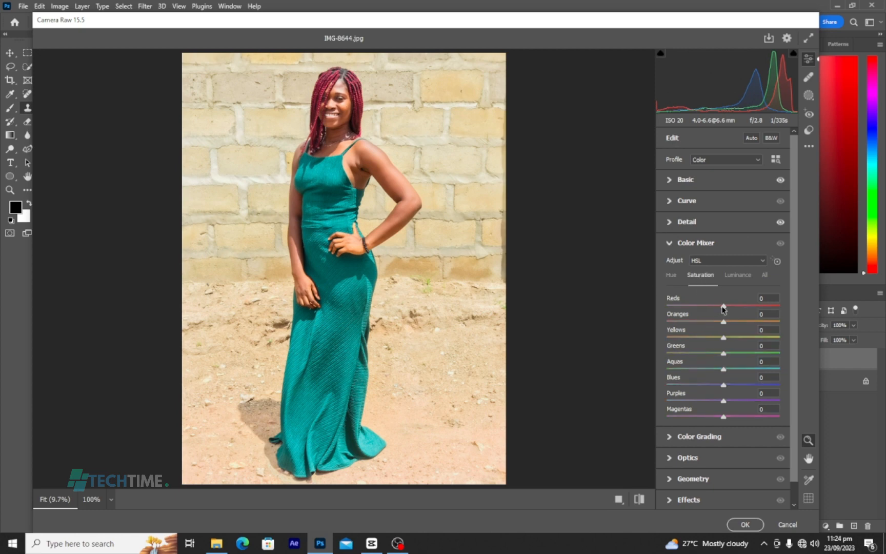
left_click_drag(723, 306, 739, 313)
left_click_drag(748, 313, 747, 312)
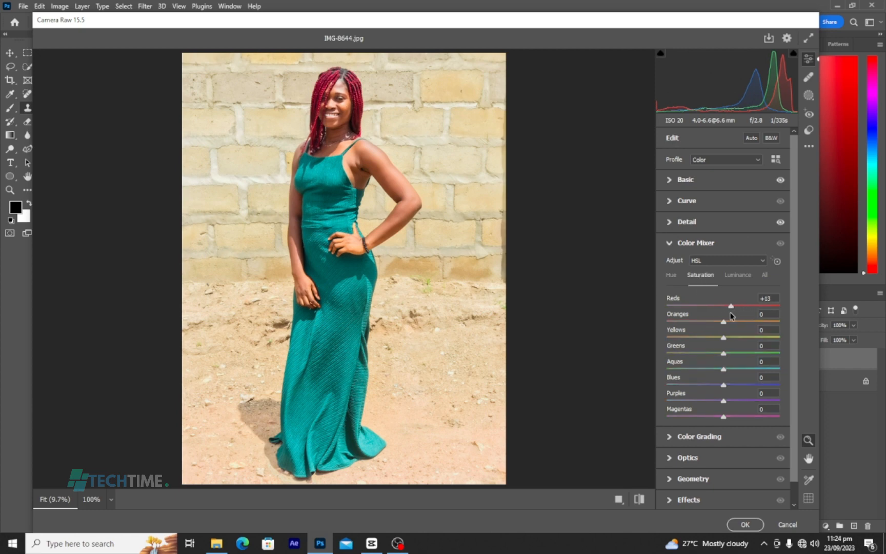
left_click(730, 277)
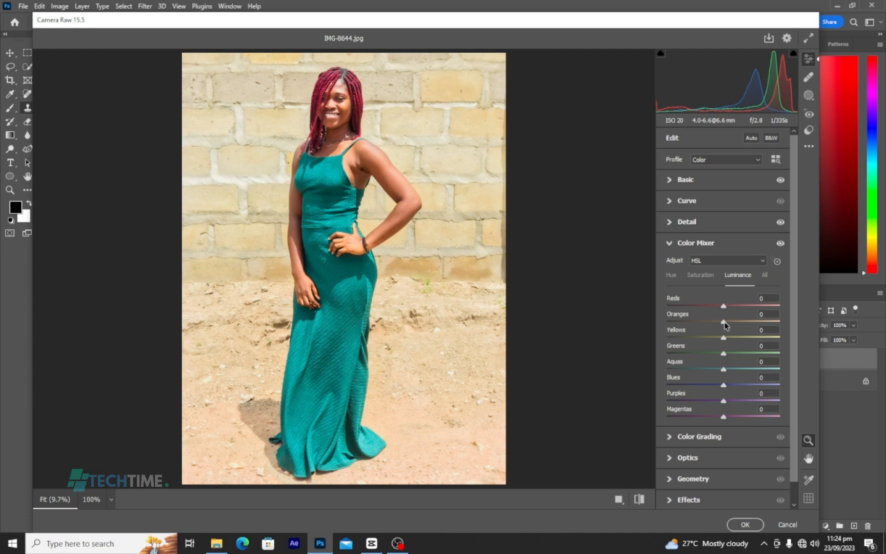
mouse_move(725, 325)
left_mouse_down()
mouse_move(712, 319)
mouse_move(725, 322)
left_mouse_up()
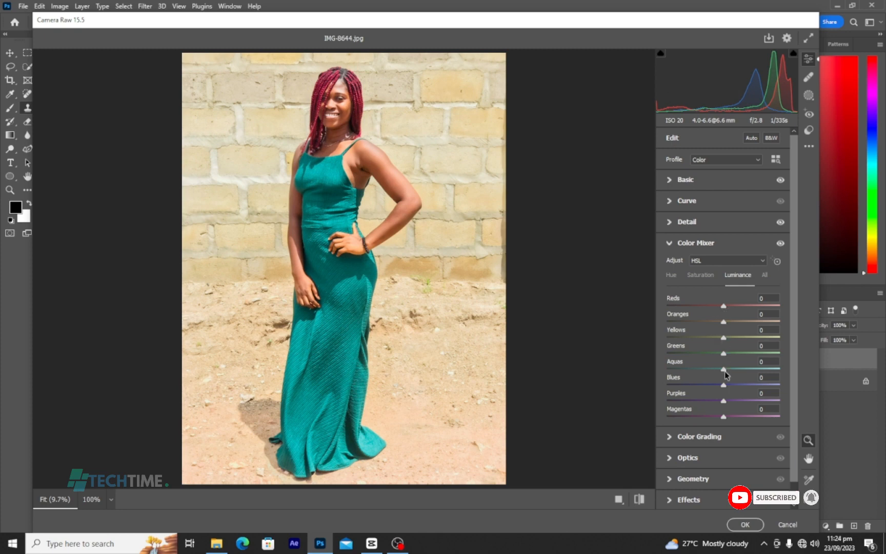
mouse_move(725, 368)
left_mouse_down()
mouse_move(744, 367)
mouse_move(722, 368)
mouse_move(738, 369)
mouse_move(726, 370)
mouse_move(731, 379)
left_mouse_up()
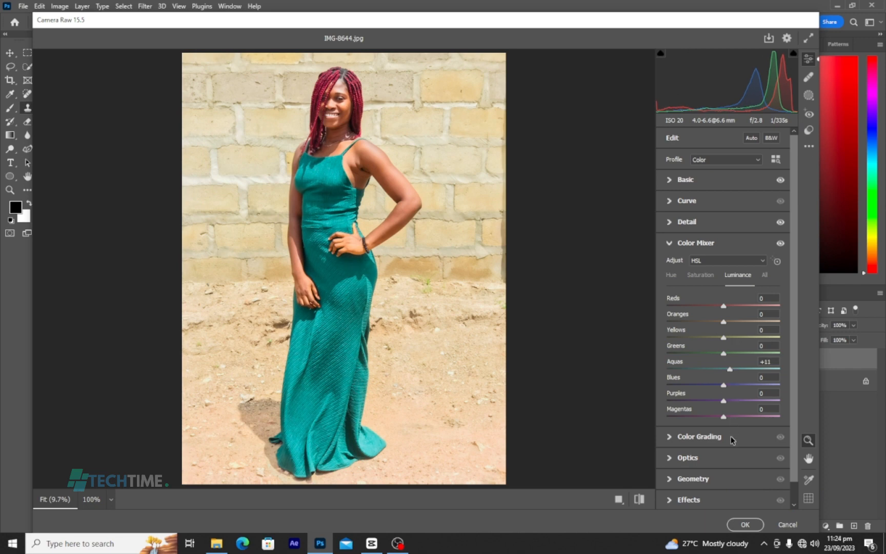
left_click(744, 524)
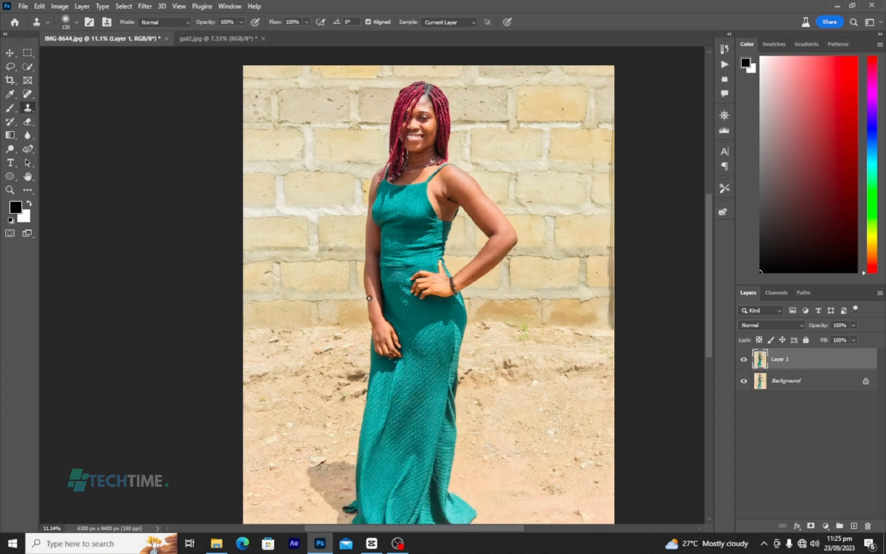
scroll(318, 251, "down", 1)
left_click(745, 360)
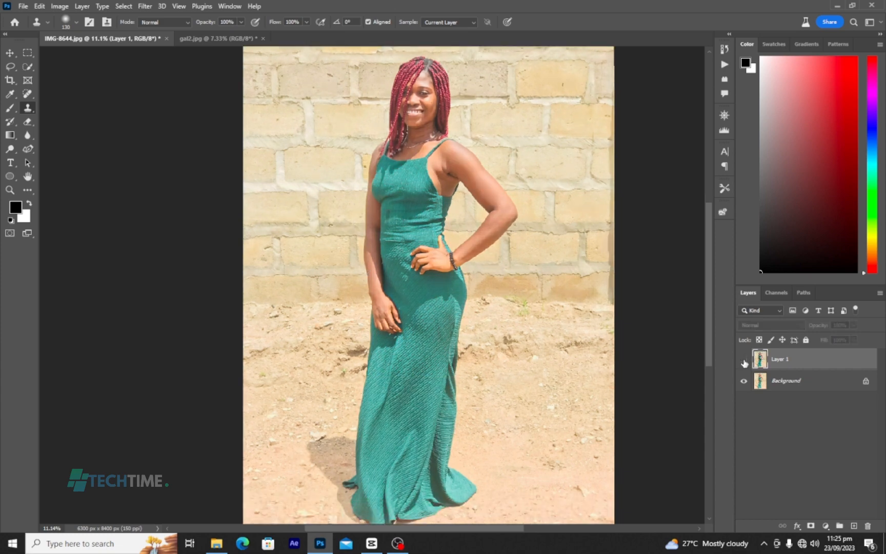
left_click(744, 360)
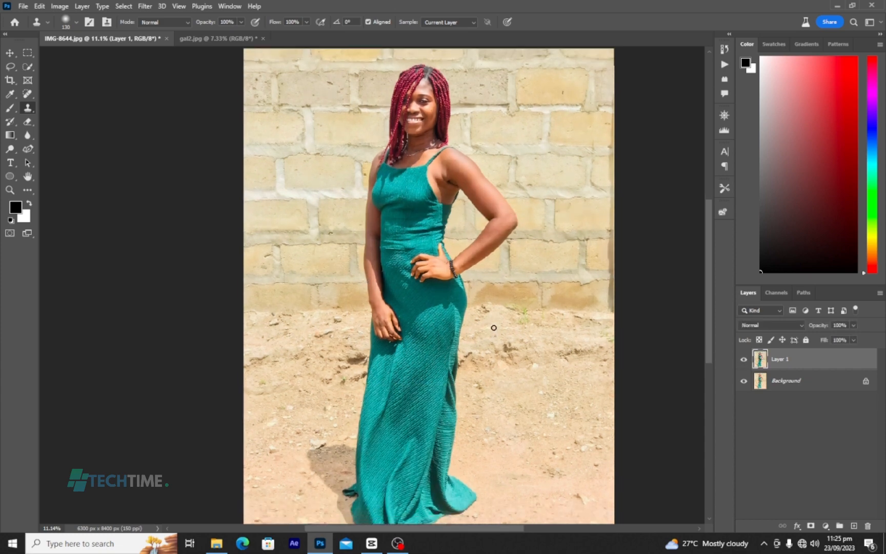
Step: Select the woman with Select Subject and show the selection in Select and Mask using the Overlay view
scroll(446, 319, "down", 1)
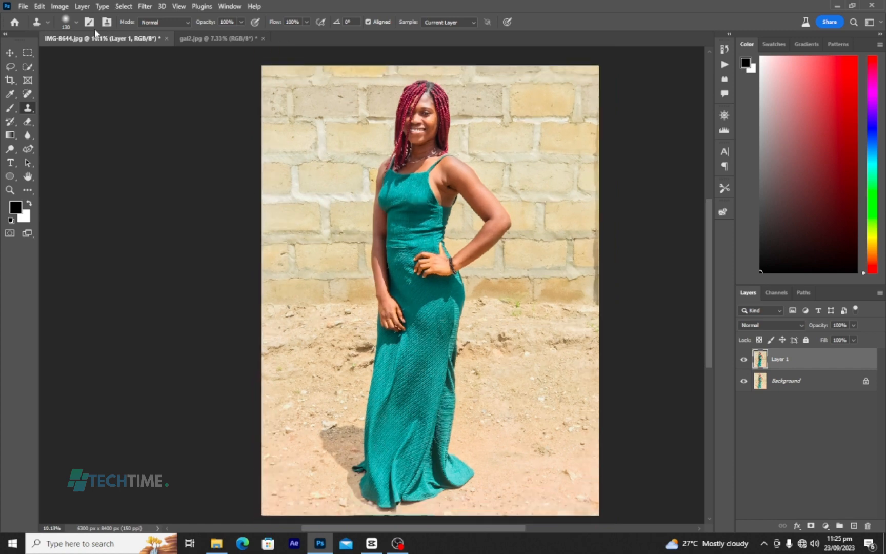
left_click(26, 68)
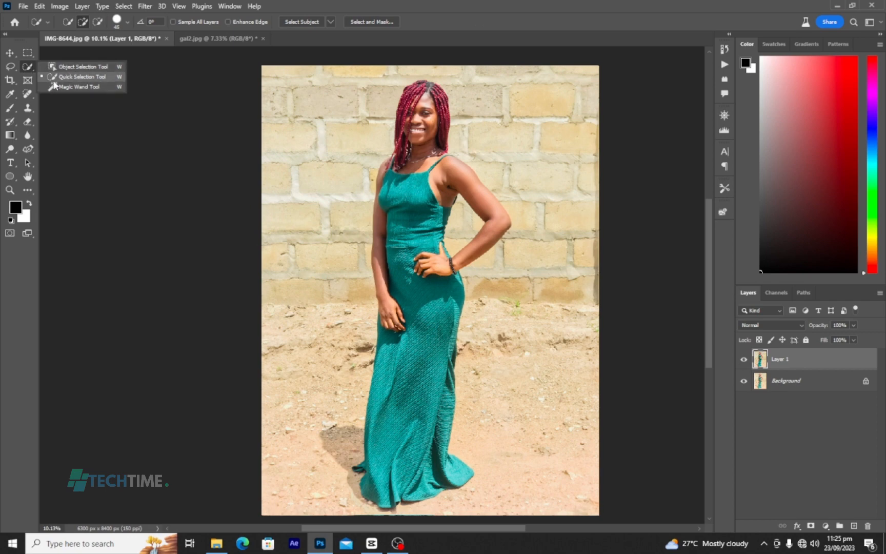
left_click(86, 77)
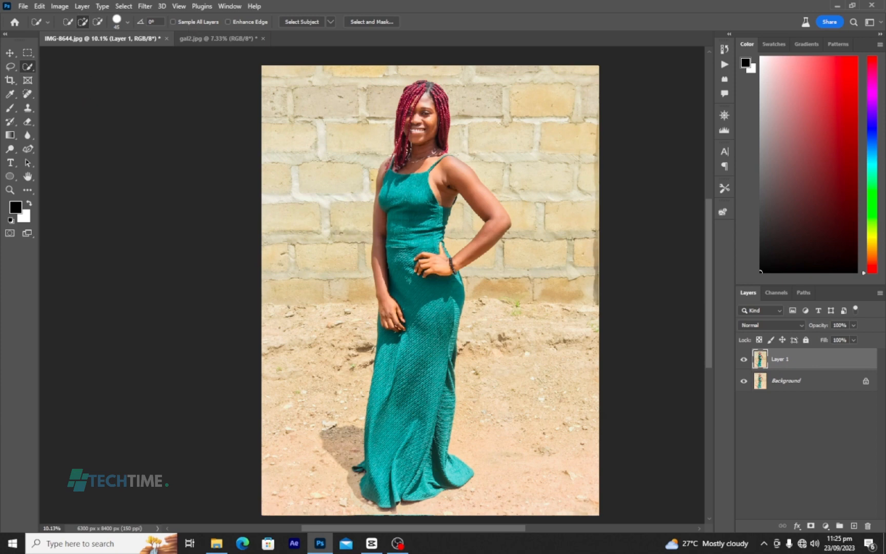
left_click(297, 20)
left_click(381, 18)
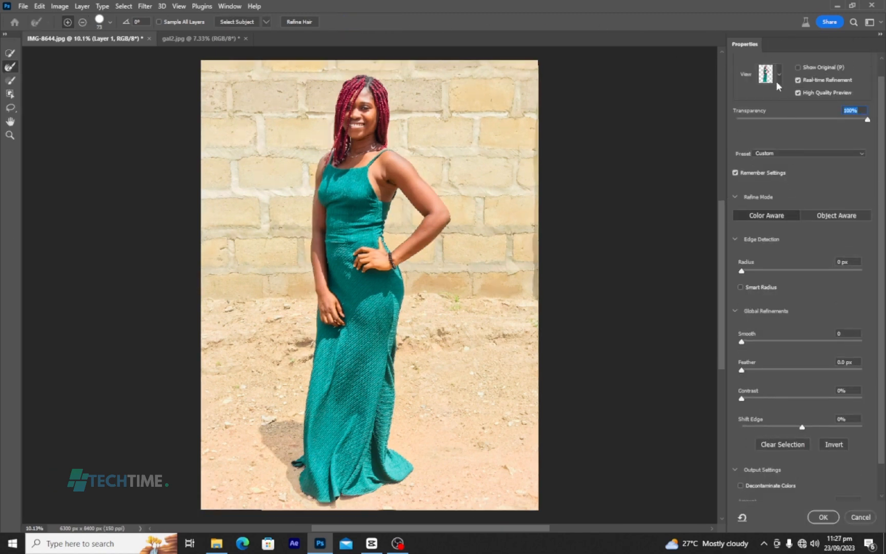
left_click(778, 78)
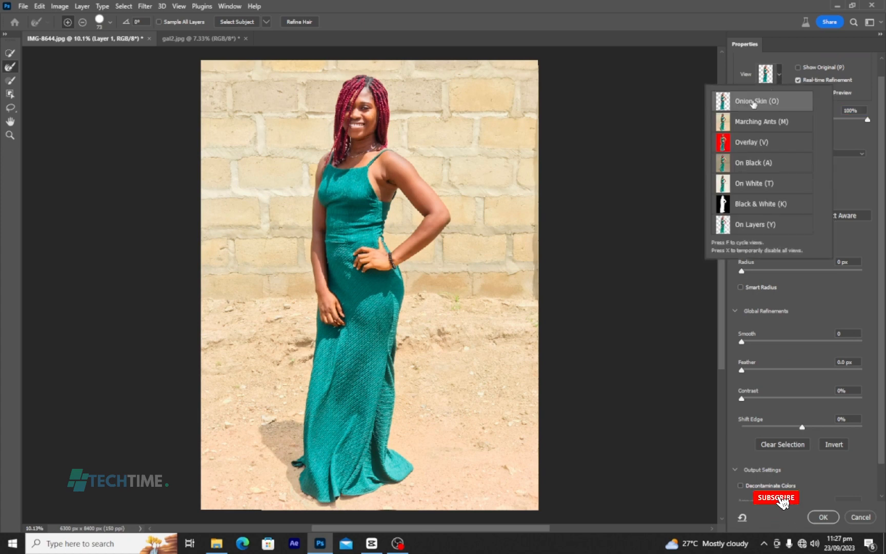
key("v")
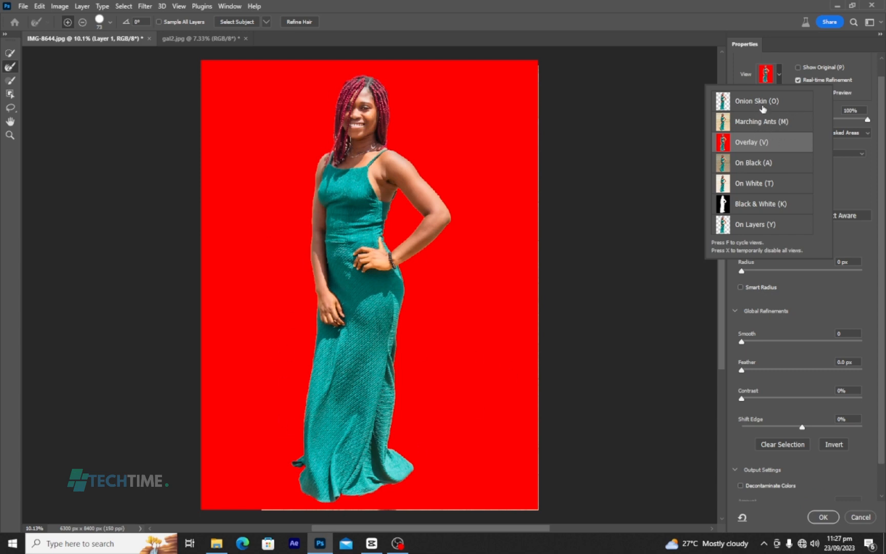
Step: Using the Onion Skin view, output the woman's selection to a new layer with a layer mask, and hide the Background layer
left_click(781, 105)
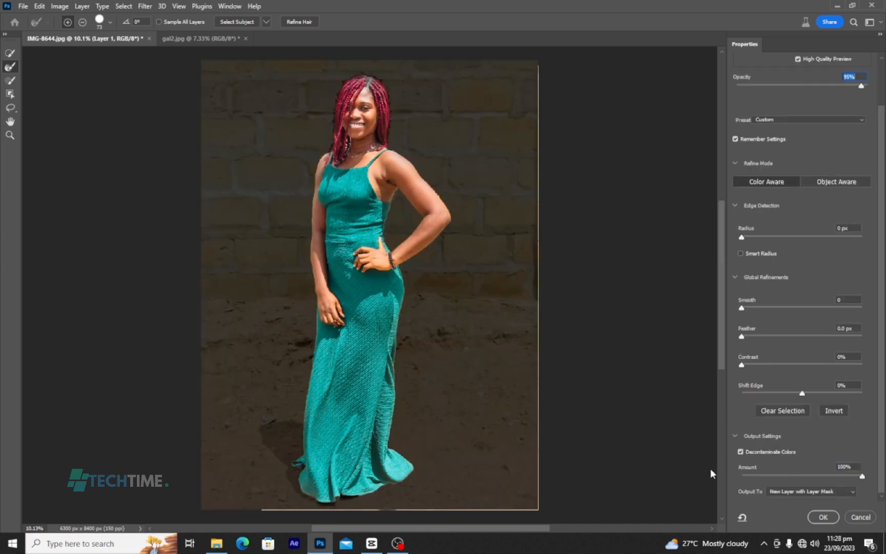
left_click(819, 491)
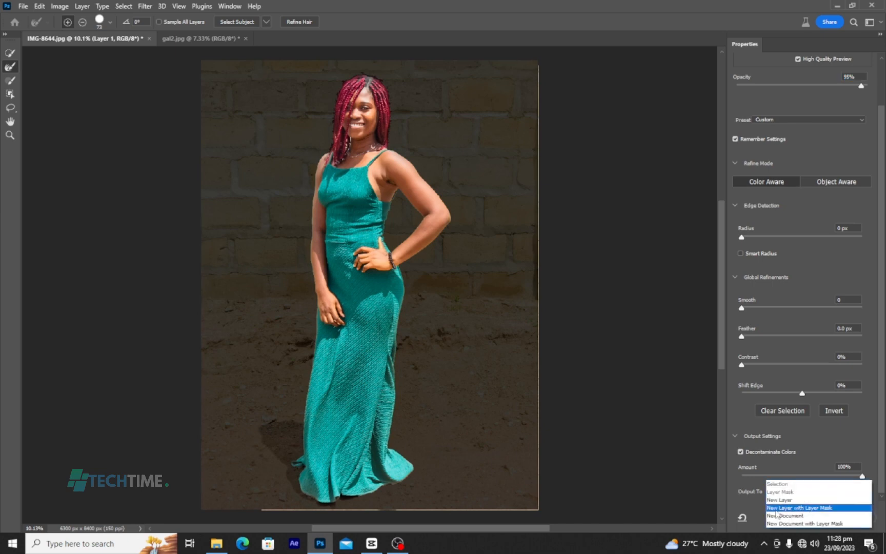
left_click(822, 508)
left_click(823, 516)
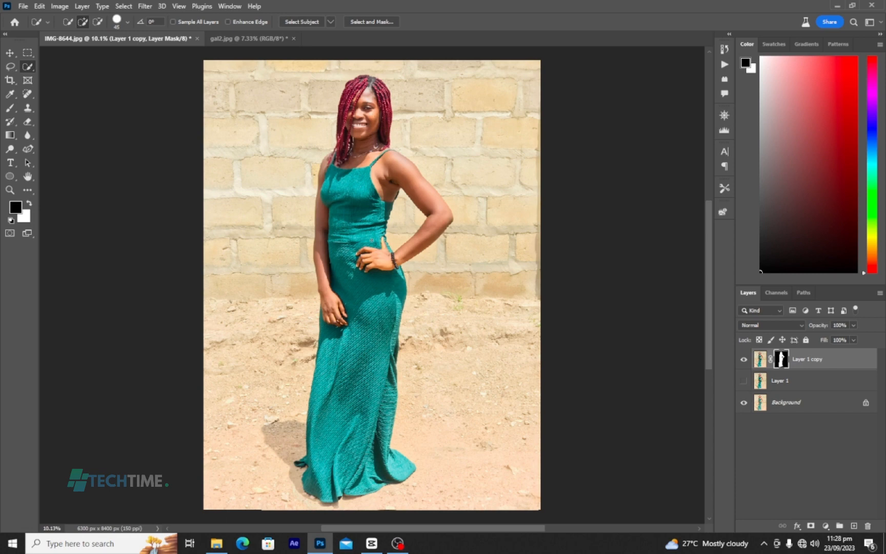
left_click(744, 404)
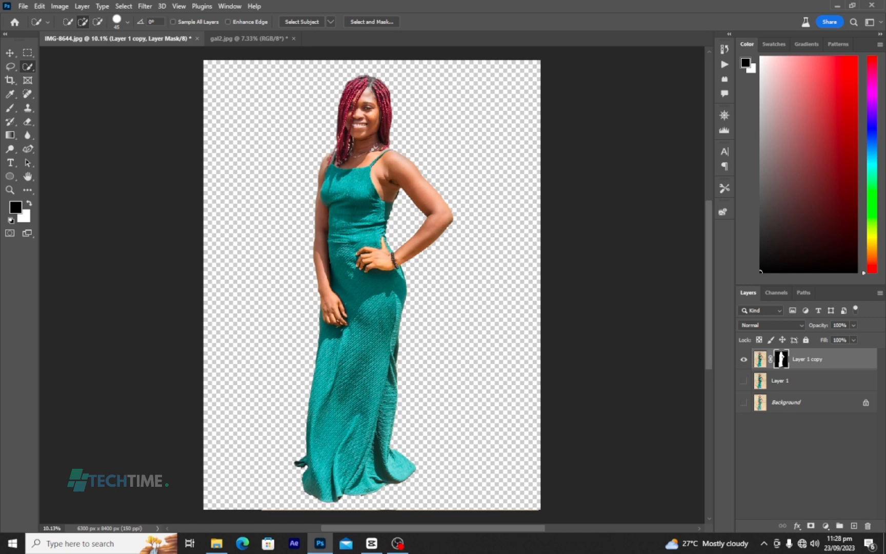
Step: Place the shoes image 64698ff902532b4b44a3ef1f05eab6a1 from the Desktop as an embedded object
left_click(23, 6)
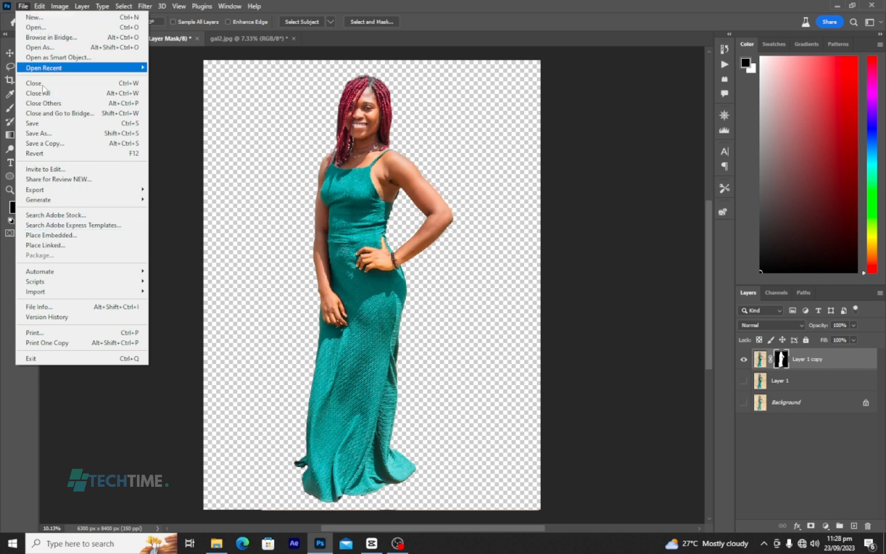
left_click(42, 237)
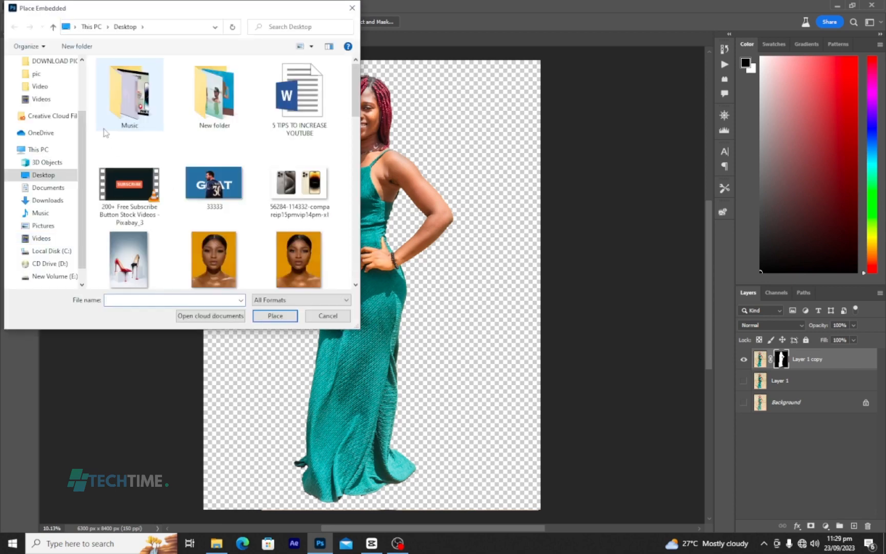
scroll(266, 162, "down", 3)
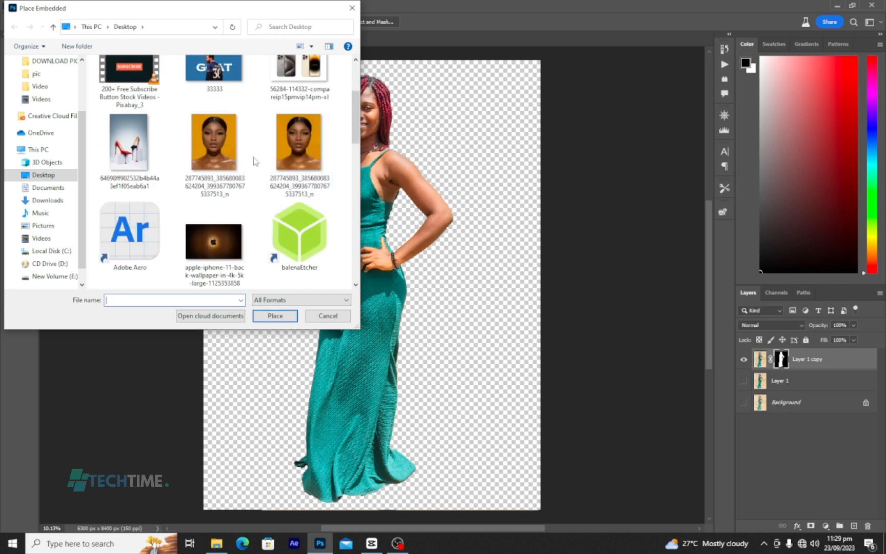
left_click(140, 134)
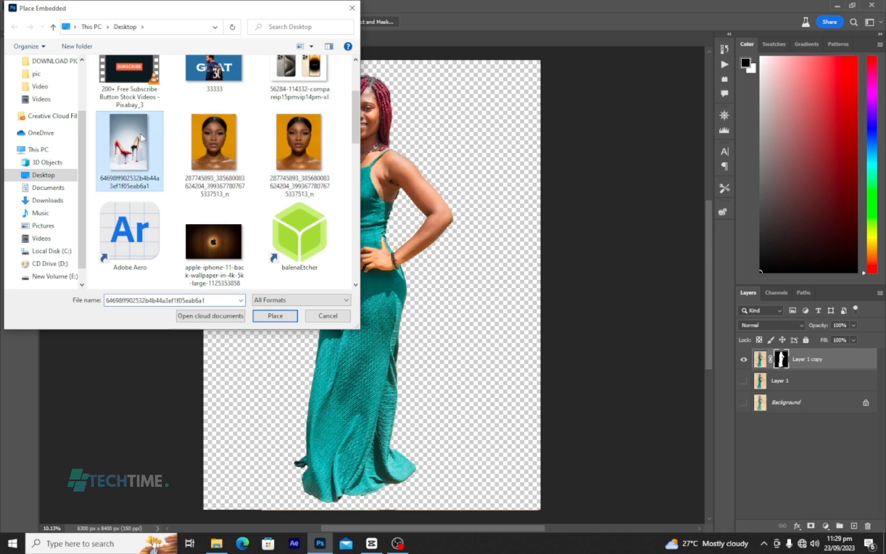
left_click(274, 316)
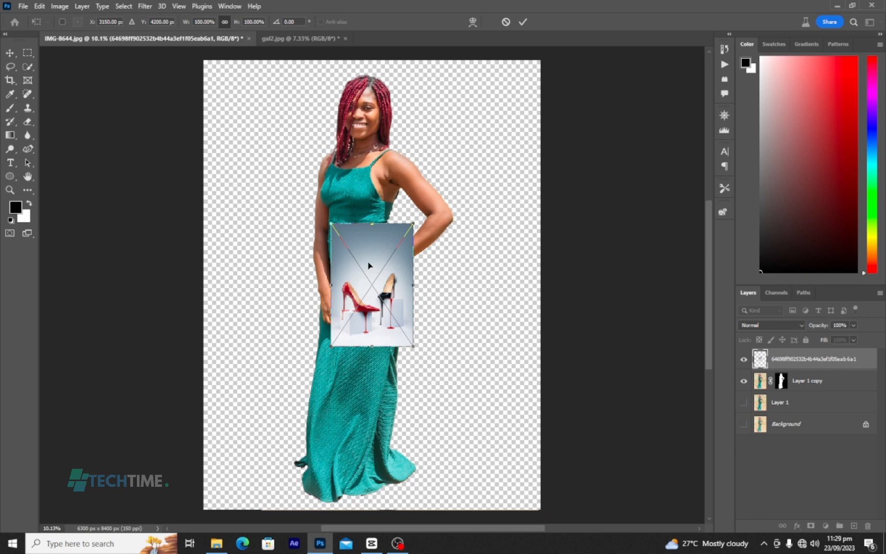
Step: Enlarge the placed shoes image to about 496% wide by 483% high so it extends beyond the canvas
left_click_drag(371, 266, 341, 169)
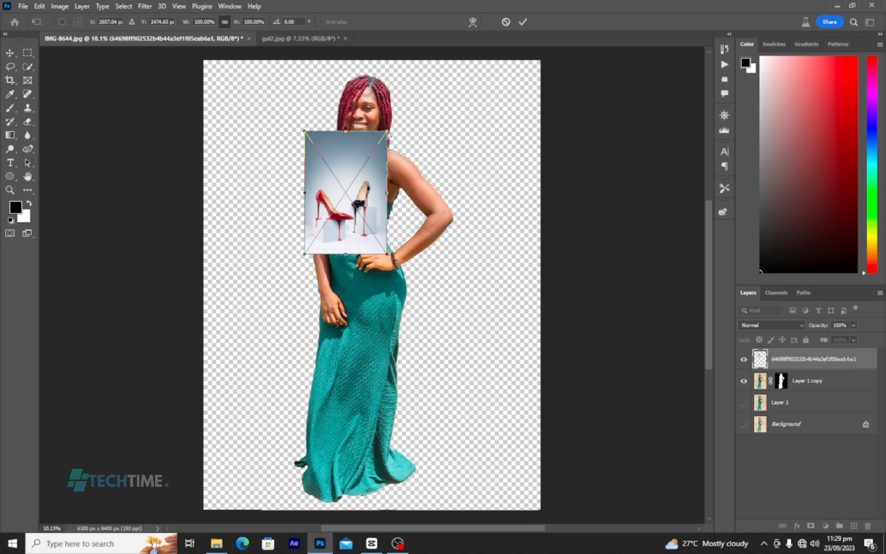
left_click_drag(388, 134, 489, 83)
left_click_drag(391, 243, 389, 313)
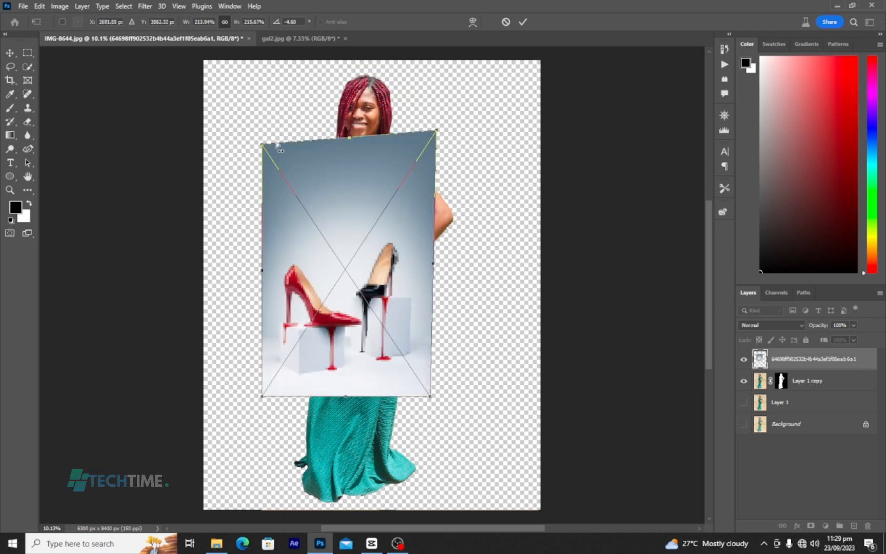
left_click_drag(262, 146, 254, 133)
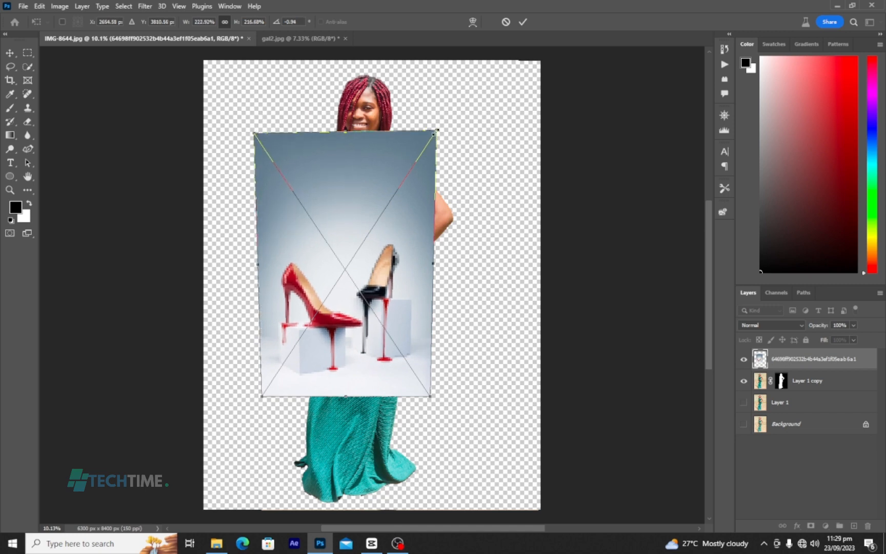
left_click_drag(436, 130, 510, 89)
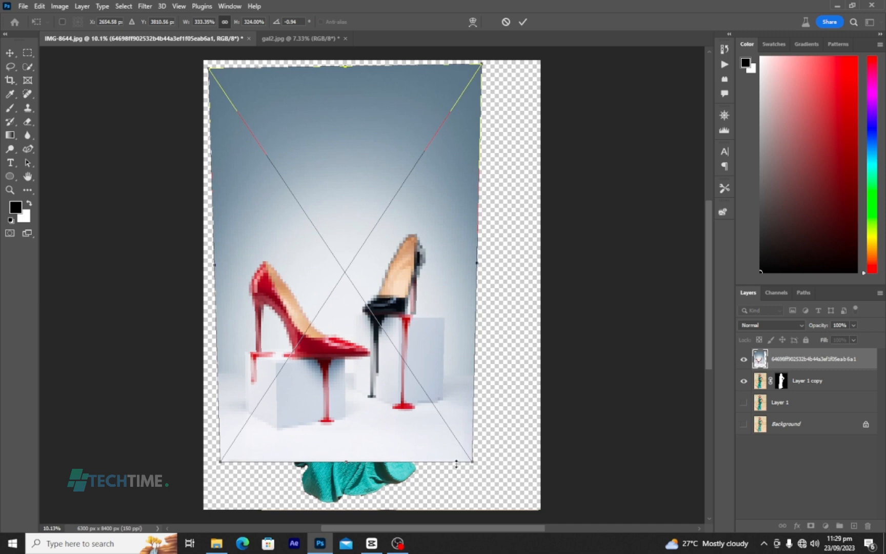
left_click_drag(473, 464, 533, 460)
left_click_drag(510, 262, 540, 261)
Step: Refit the shoes image to cover the canvas at about 538% by 509%, and move its layer below the woman's cutout
scroll(423, 310, "down", 2)
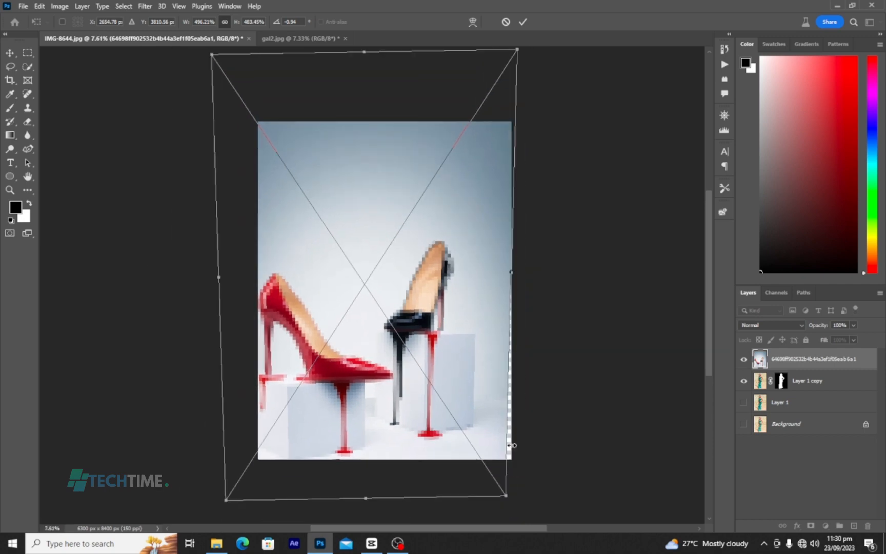
left_click_drag(506, 493, 525, 498)
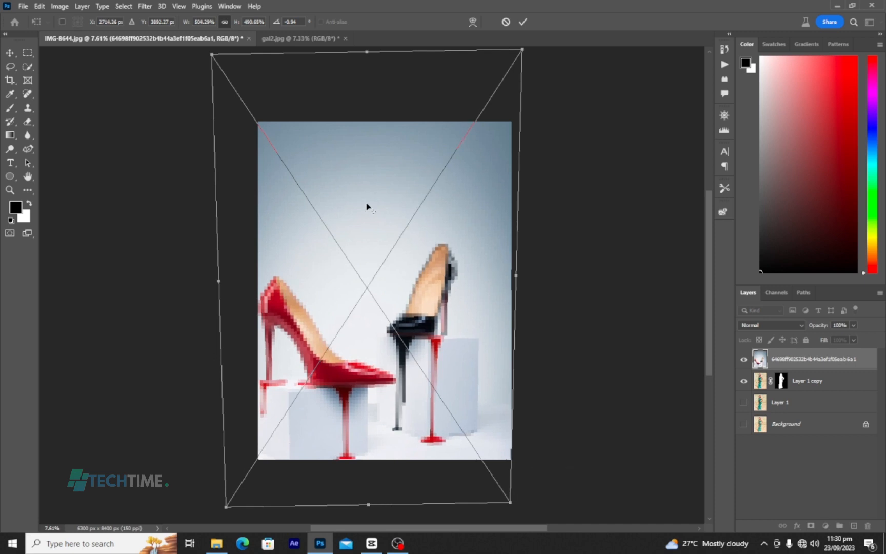
left_click_drag(212, 50, 247, 67)
left_click_drag(376, 291, 398, 274)
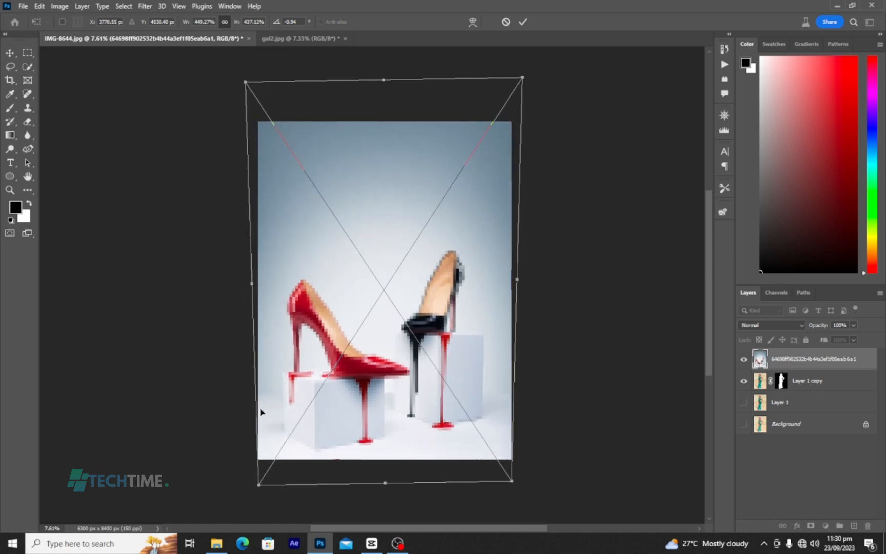
left_click_drag(254, 487, 245, 460)
left_click_drag(305, 426, 306, 427)
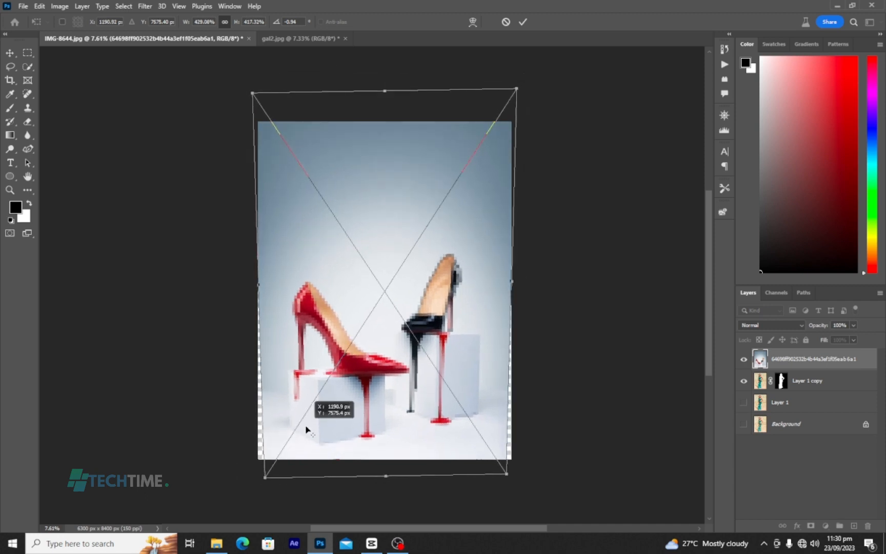
left_click_drag(257, 286, 245, 283)
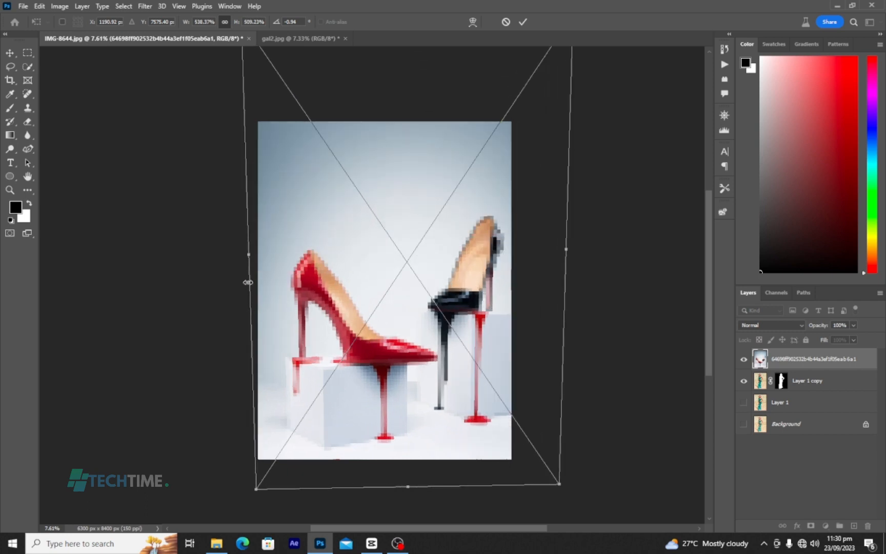
left_click(523, 22)
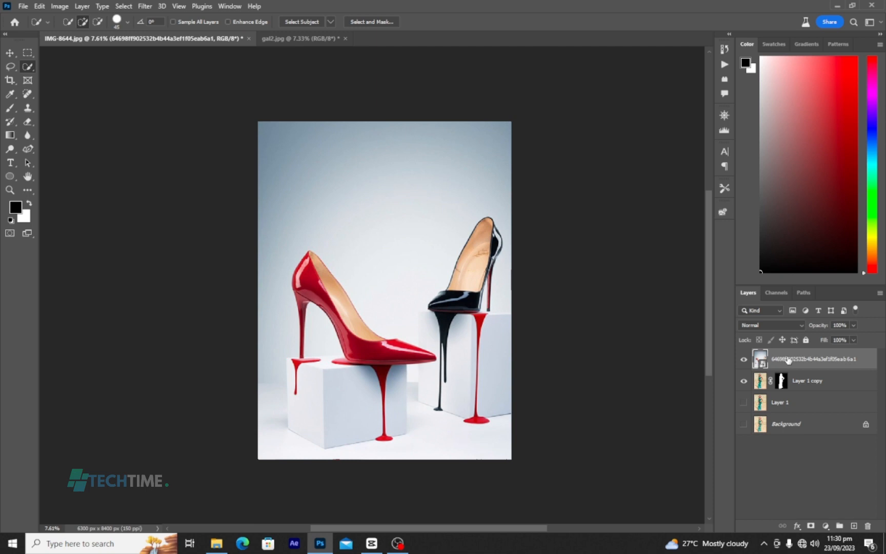
left_click_drag(788, 360, 794, 385)
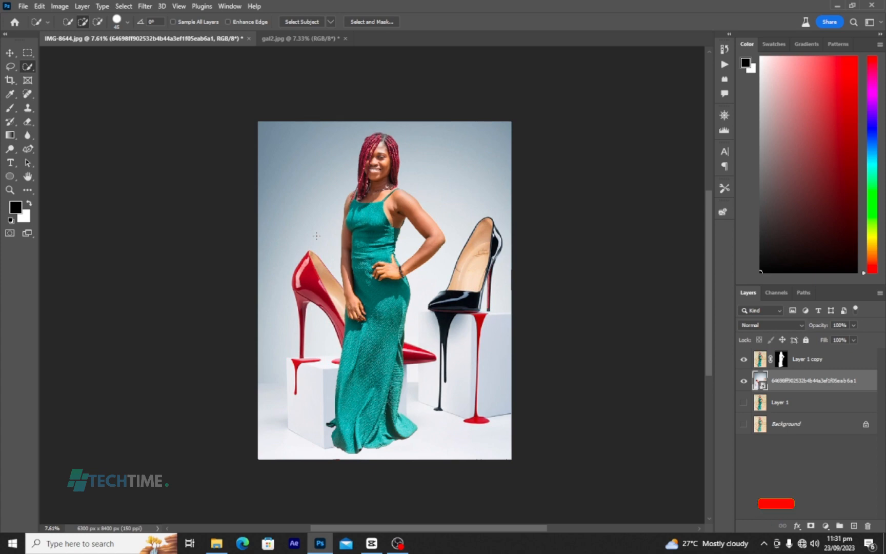
Step: Scale the woman's cutout to about 91% and move it to stand between the red and black shoes
scroll(316, 235, "up", 1)
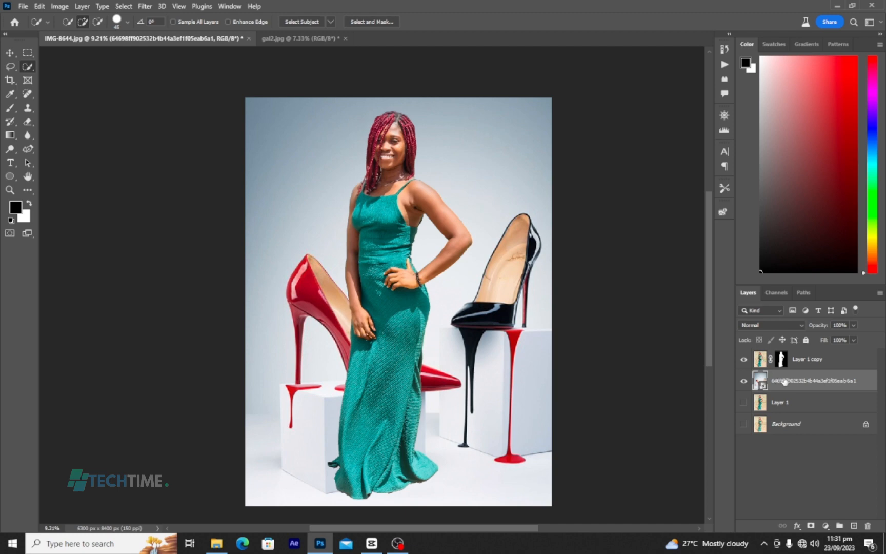
left_click(779, 361)
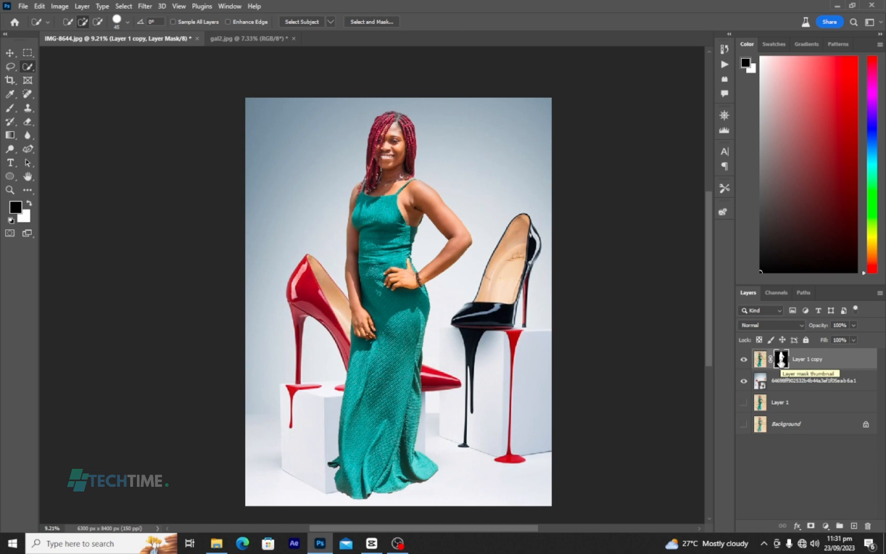
key("ctrl+t")
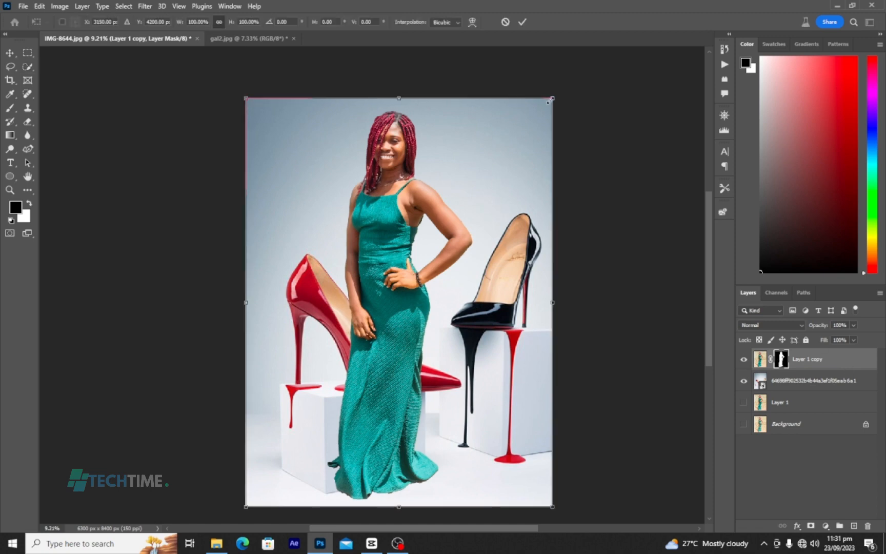
left_click_drag(549, 101, 529, 129)
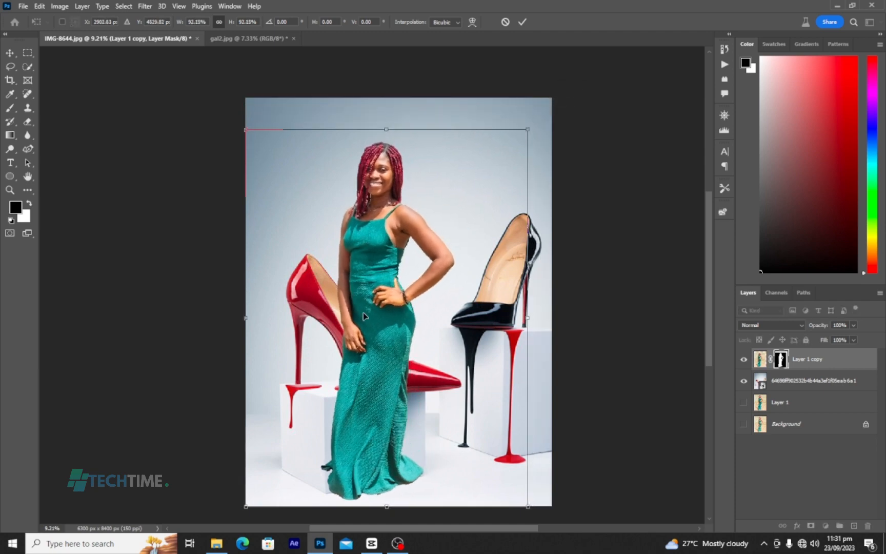
left_click_drag(363, 316, 401, 322)
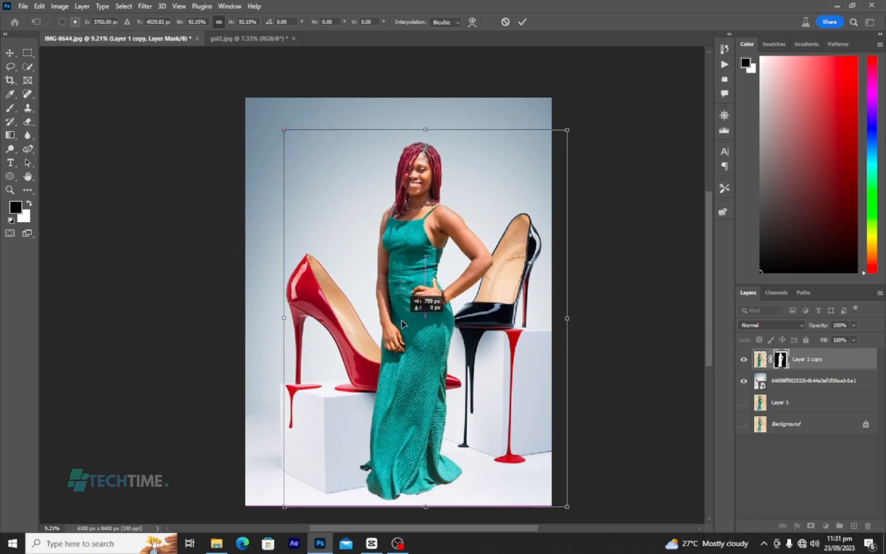
left_click_drag(402, 320, 421, 319)
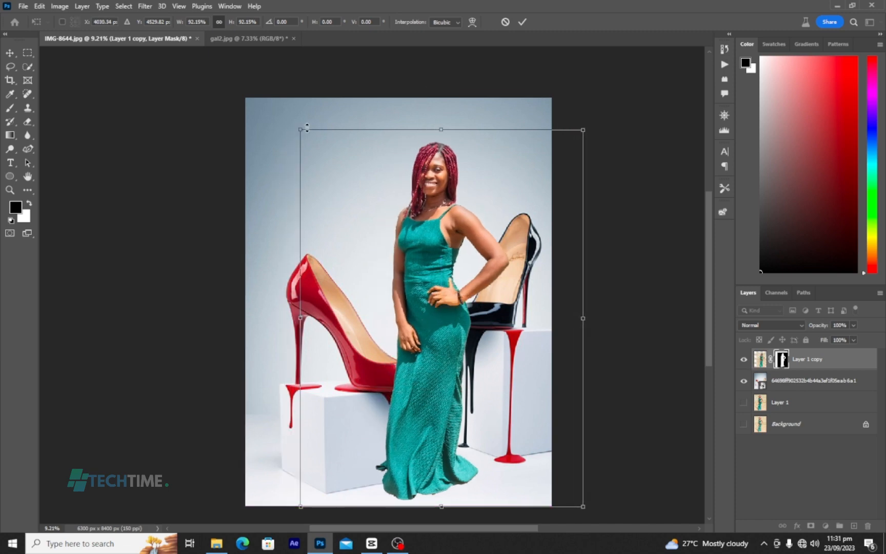
left_click_drag(300, 128, 299, 137)
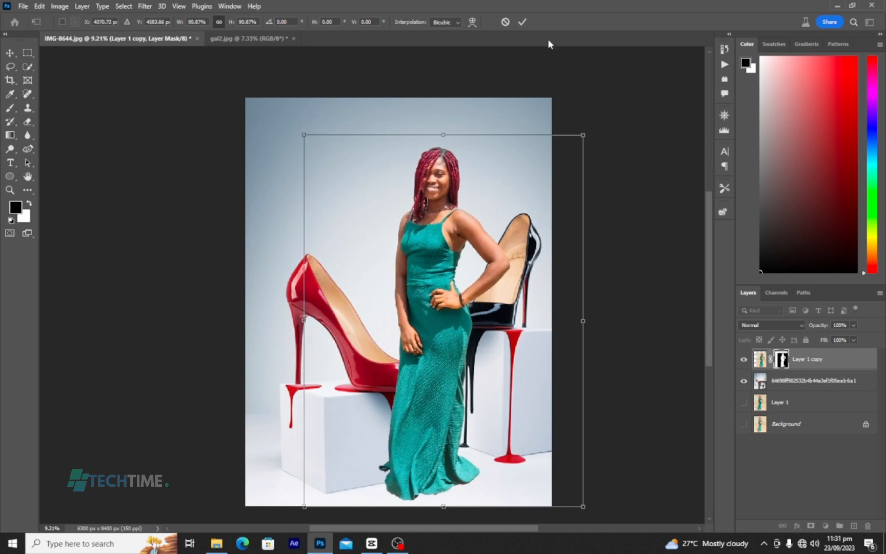
left_click(523, 22)
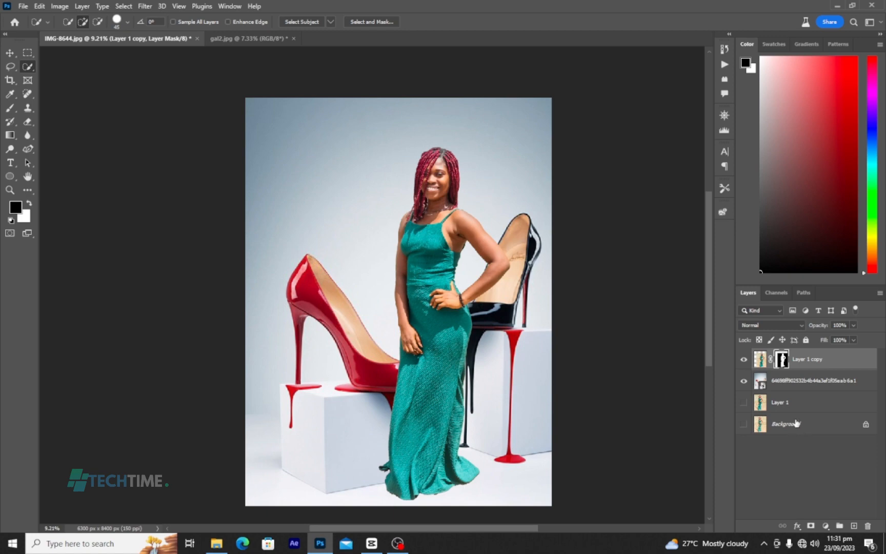
Step: Group Layer 1 copy, the shoes layer and Layer 1 into a group named Group 1
left_click(790, 403, "ctrl")
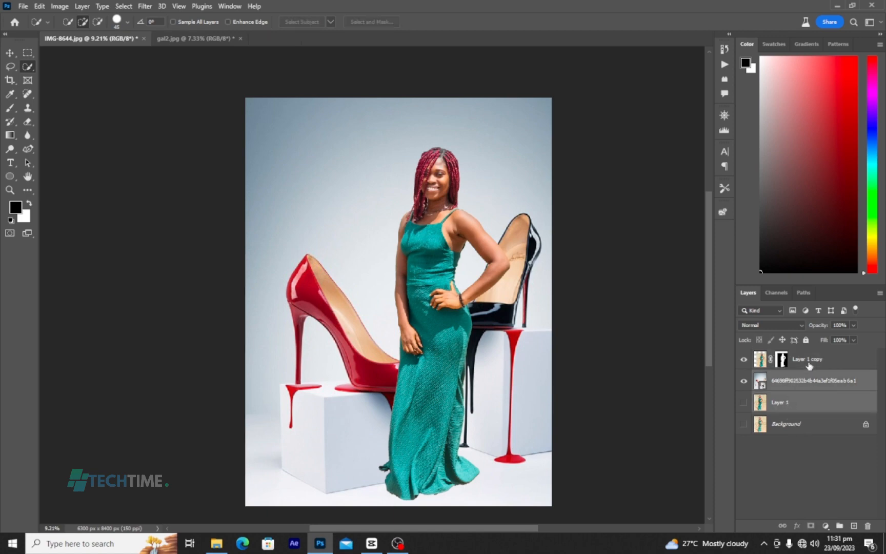
right_click(787, 377)
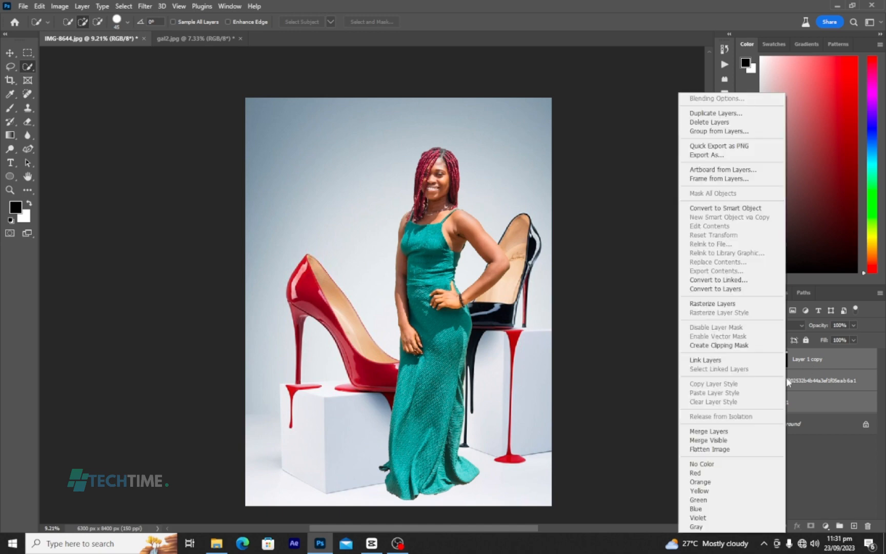
left_click(704, 131)
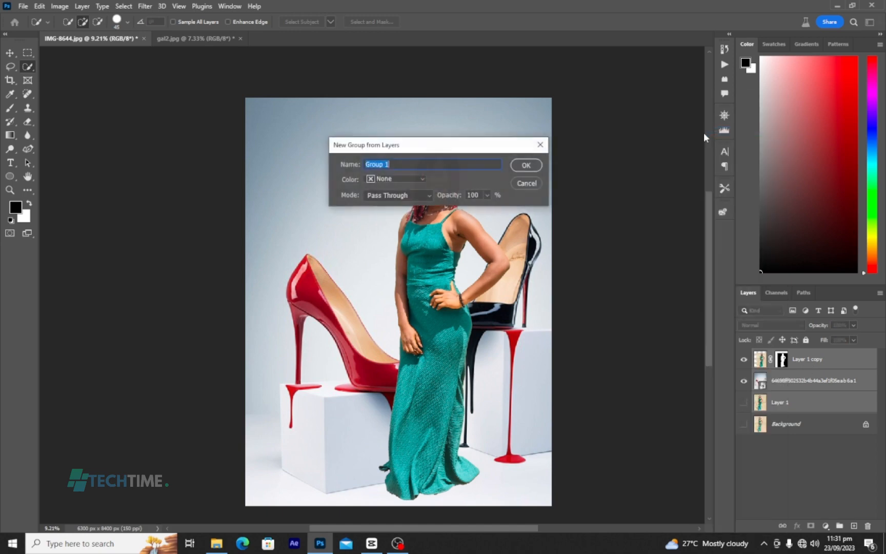
left_click(524, 165)
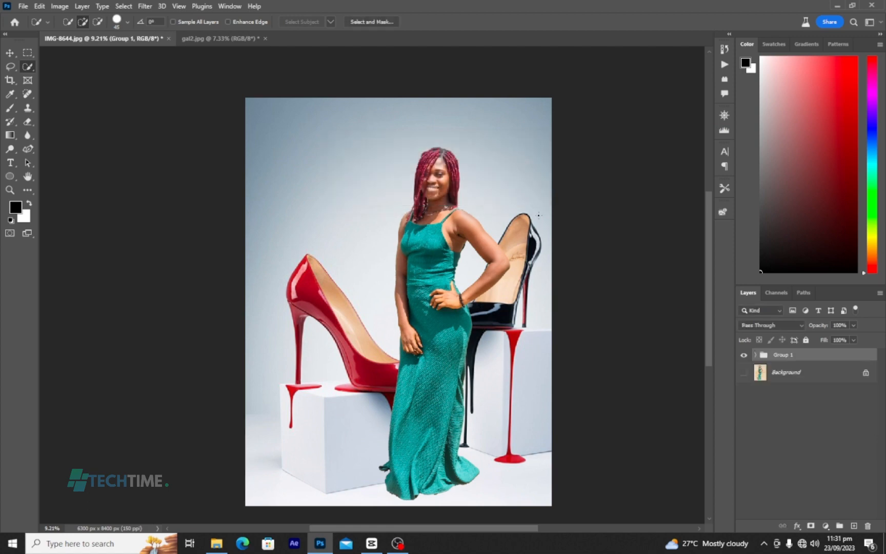
Step: Show the Background layer and toggle the visibility of Group 1 to compare the composite with the original photo
left_click(745, 372)
left_click(743, 355)
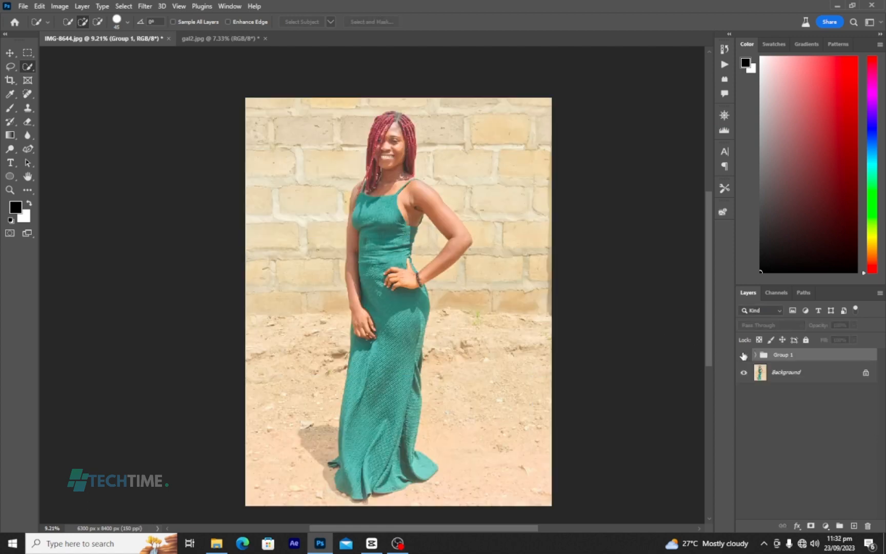
left_click(744, 355)
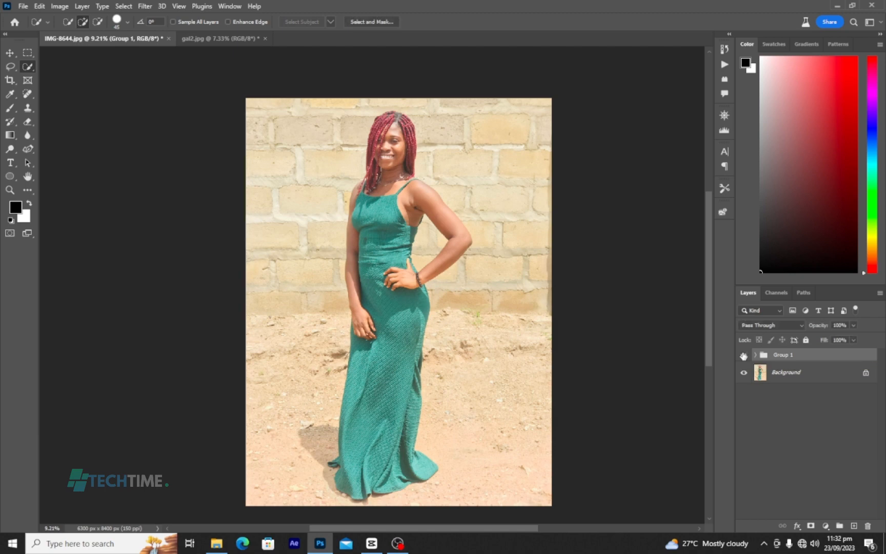
left_click(744, 355)
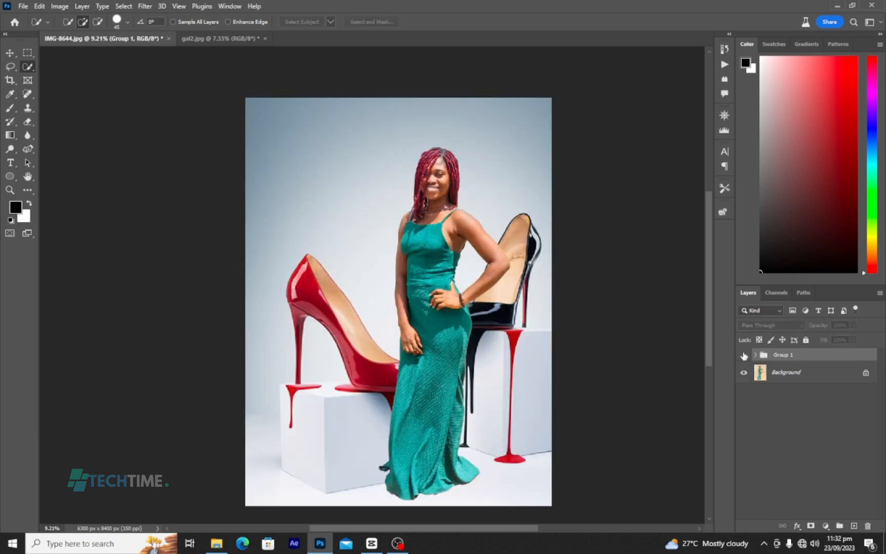
left_click(744, 355)
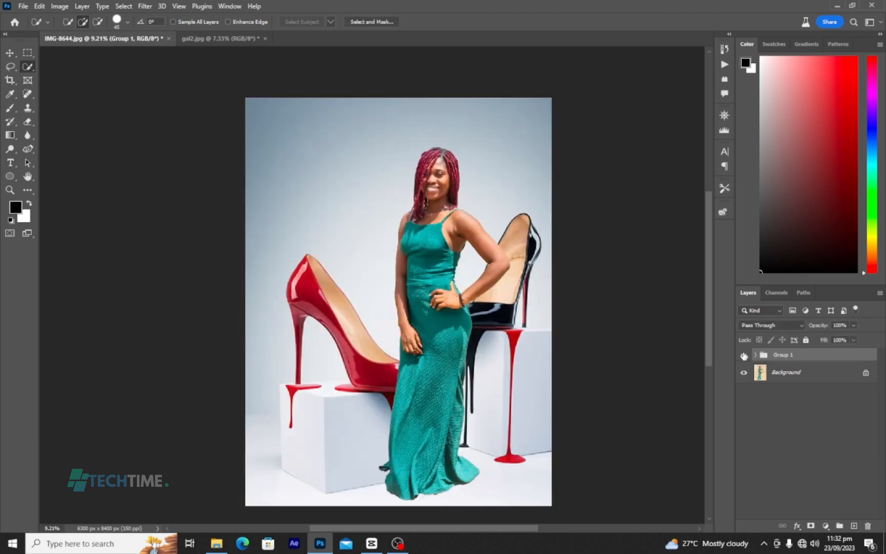